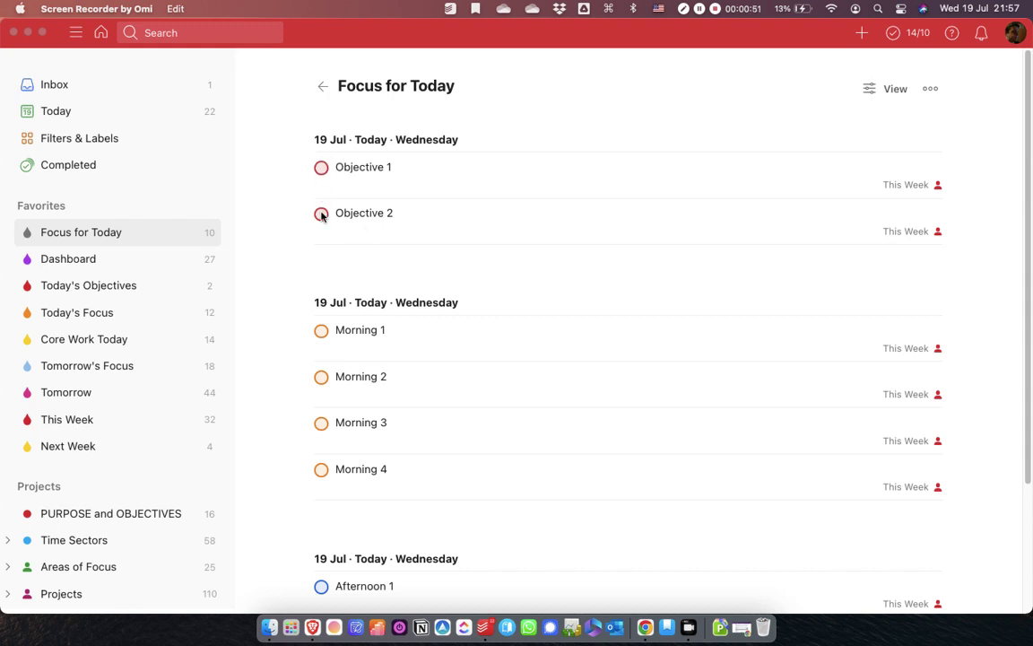
Scroll the Focus for Today list, then open its filter editor and close it unchanged
{"action": "scroll", "coordinate": [399, 341], "scroll_direction": "down", "scroll_amount": 1}
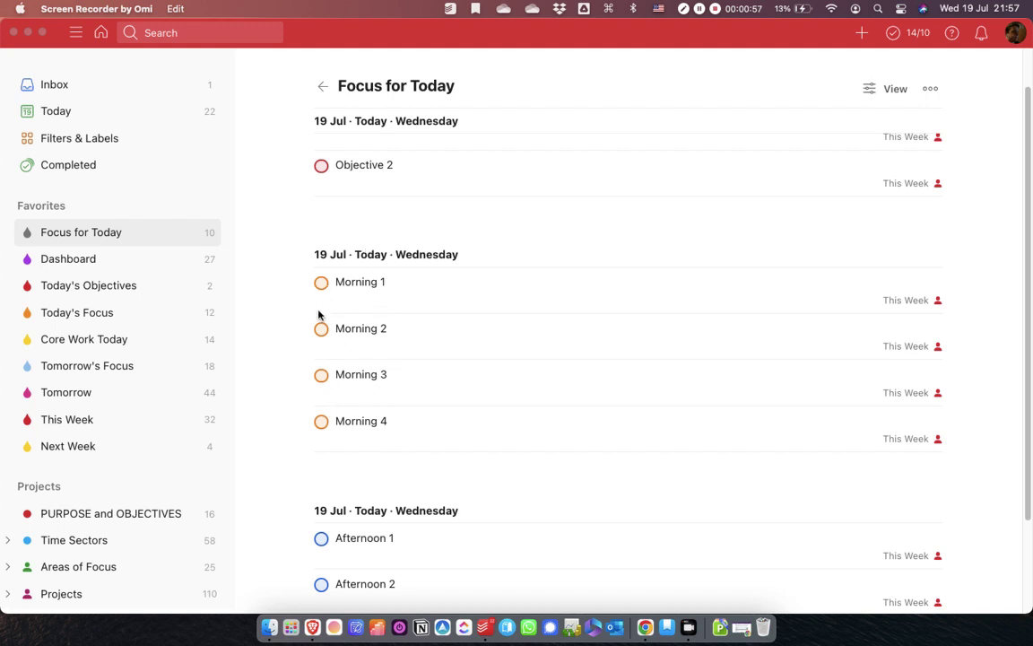
{"action": "scroll", "coordinate": [427, 397], "scroll_direction": "down", "scroll_amount": 2}
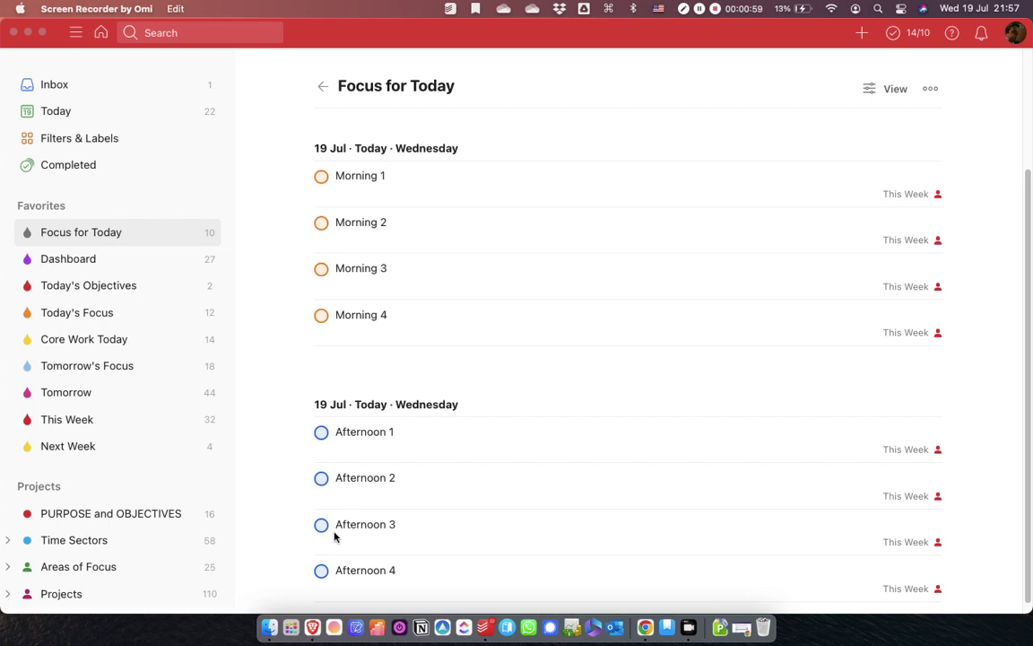
{"action": "scroll", "coordinate": [519, 362], "scroll_direction": "up", "scroll_amount": 3}
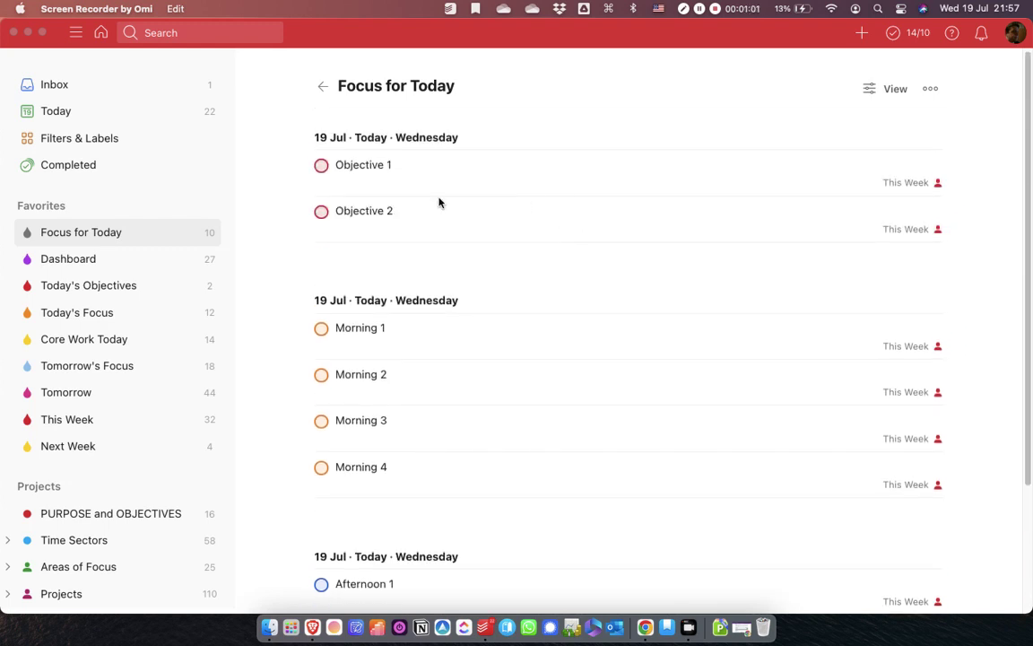
{"action": "left_click", "coordinate": [930, 88]}
{"action": "left_click", "coordinate": [930, 89]}
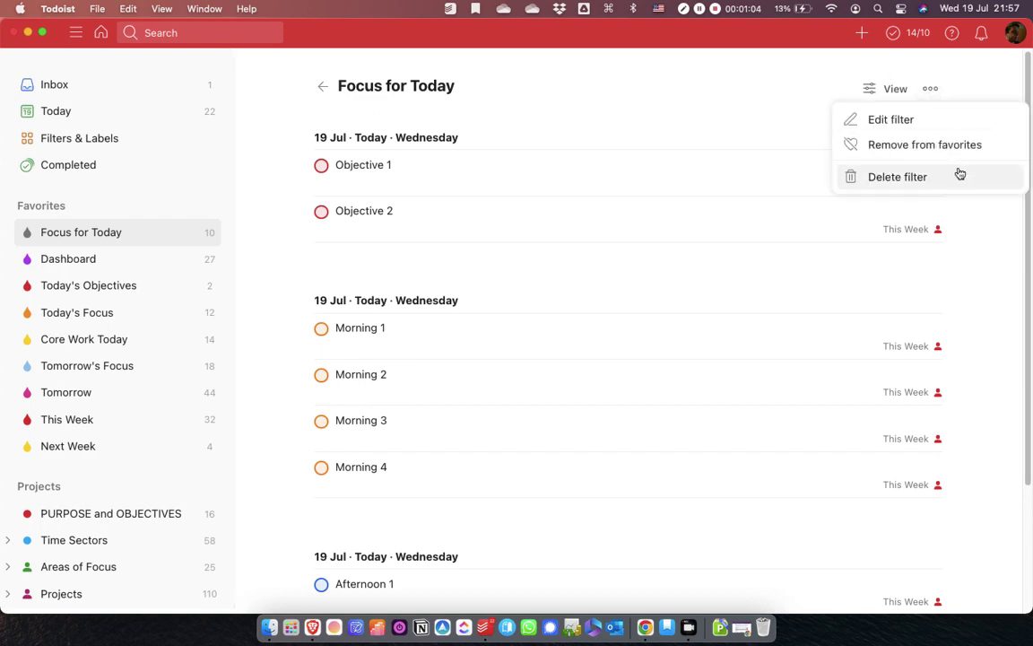
{"action": "left_click", "coordinate": [906, 129]}
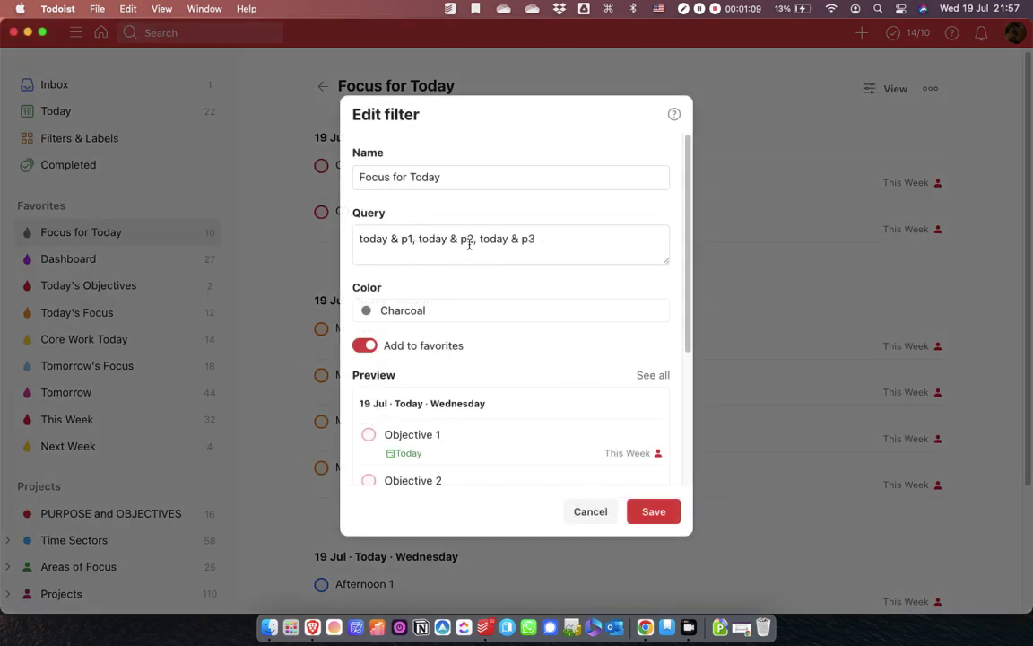
{"action": "left_click", "coordinate": [656, 511]}
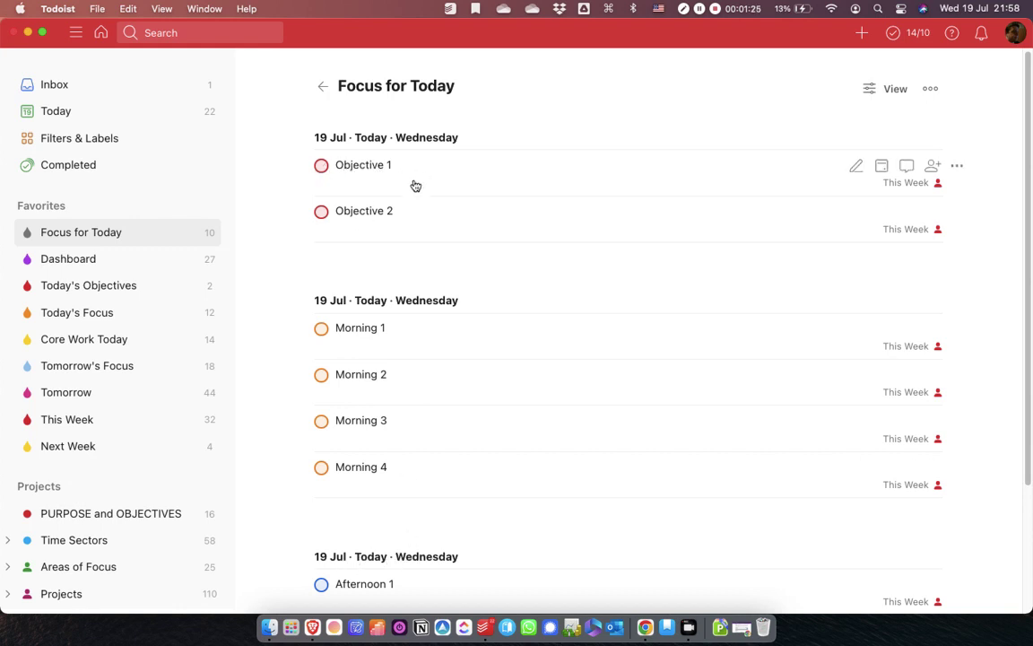
Reopen the Focus for Today filter editor and prefix the query with '#Objective |'
{"action": "scroll", "coordinate": [462, 538], "scroll_direction": "up", "scroll_amount": 1}
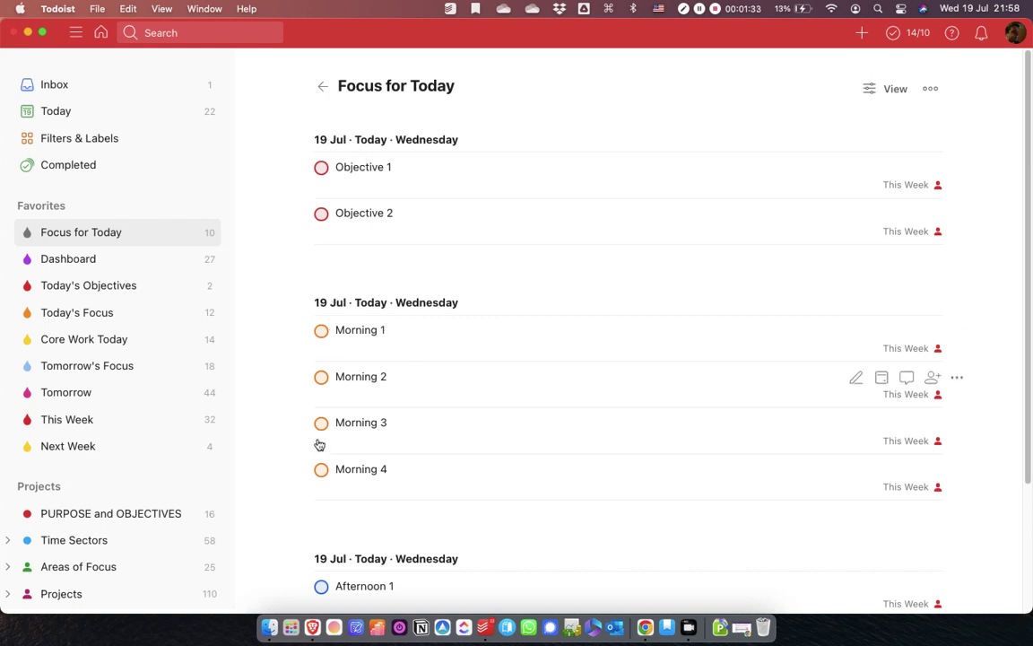
{"action": "scroll", "coordinate": [425, 488], "scroll_direction": "down", "scroll_amount": 5}
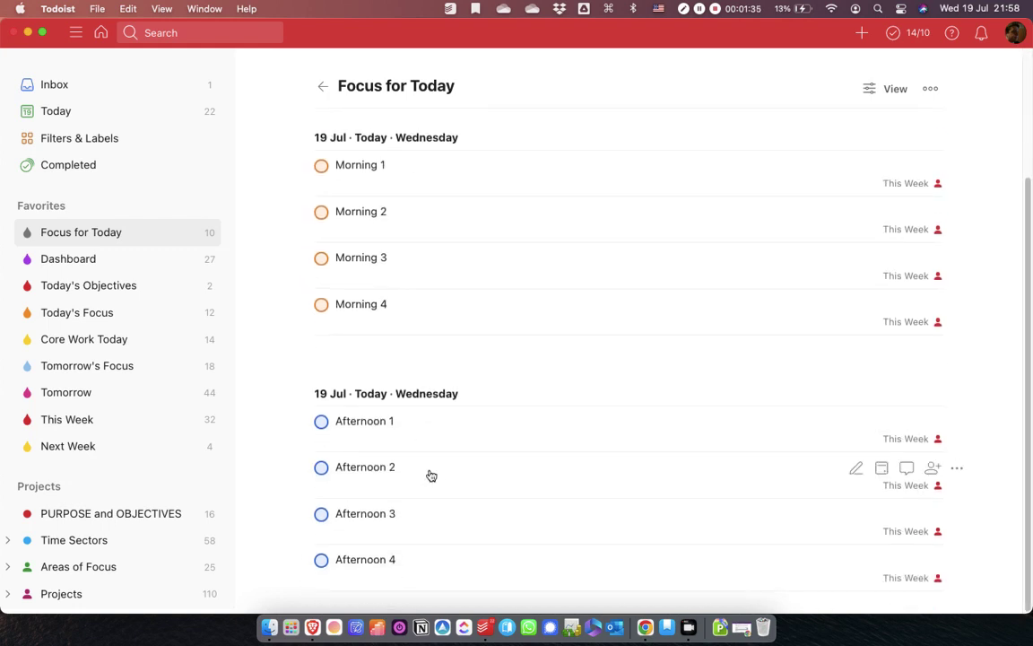
{"action": "scroll", "coordinate": [431, 475], "scroll_direction": "up", "scroll_amount": 5}
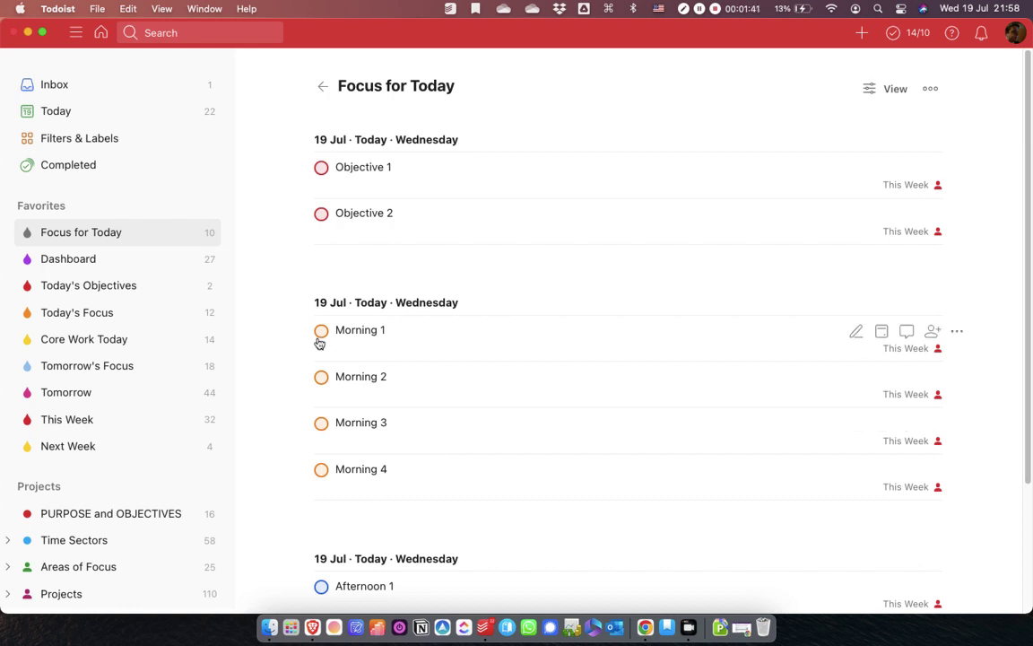
{"action": "left_click", "coordinate": [932, 93]}
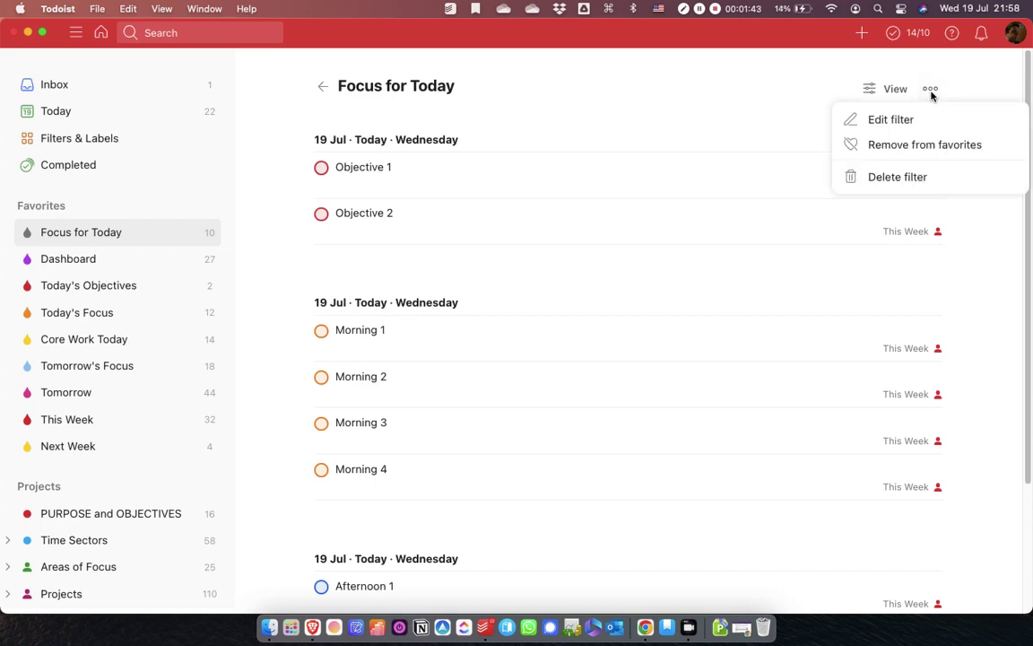
{"action": "left_click", "coordinate": [887, 120]}
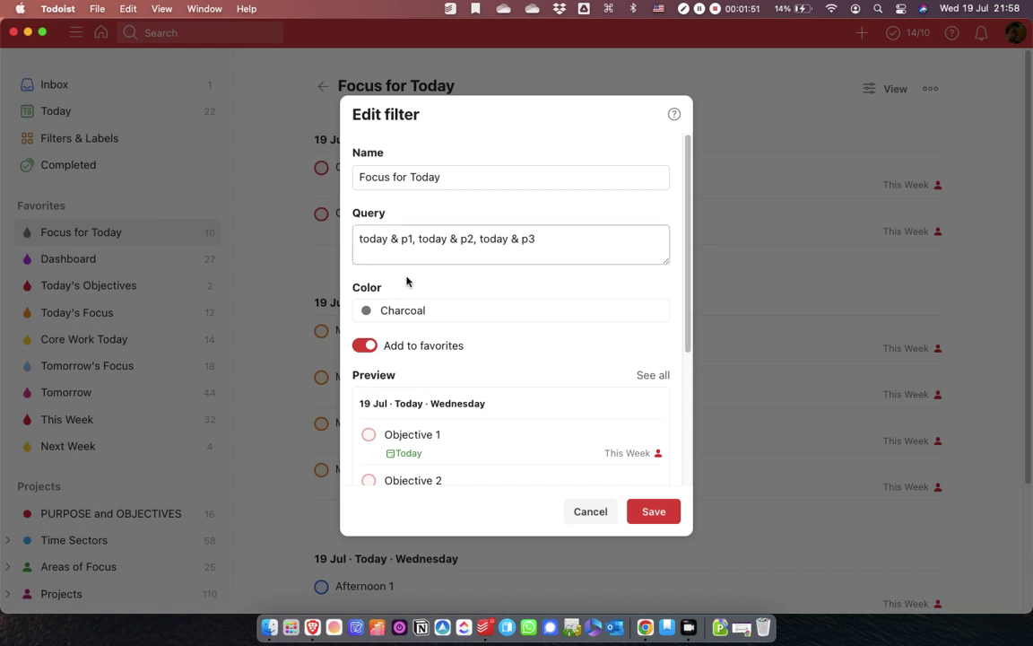
{"action": "type", "text": "#"}
{"action": "type", "text": "Objecti"}
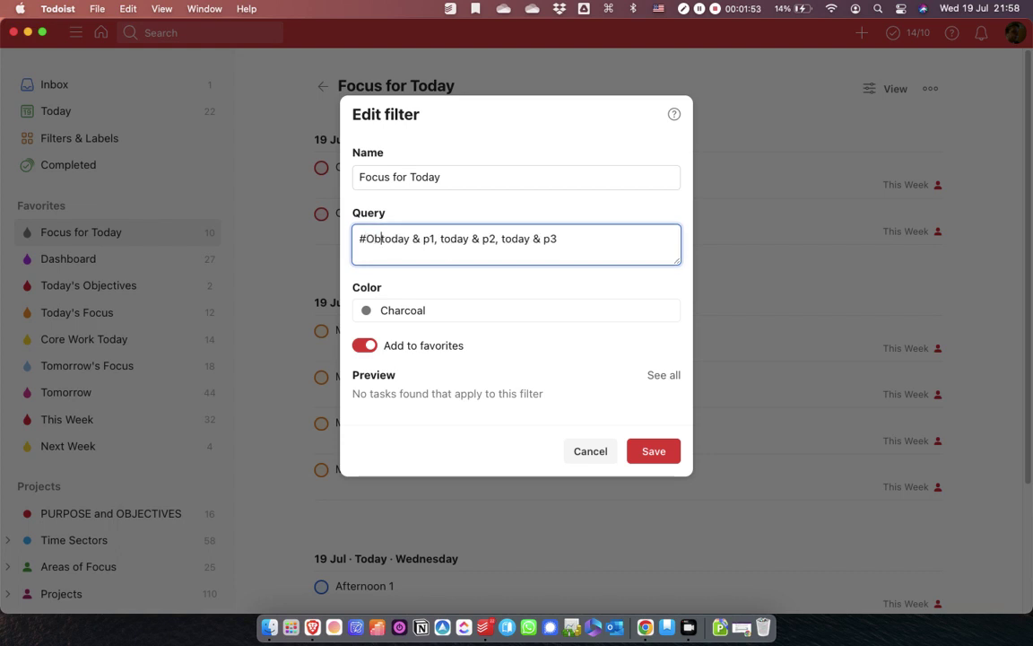
{"action": "type", "text": "v"}
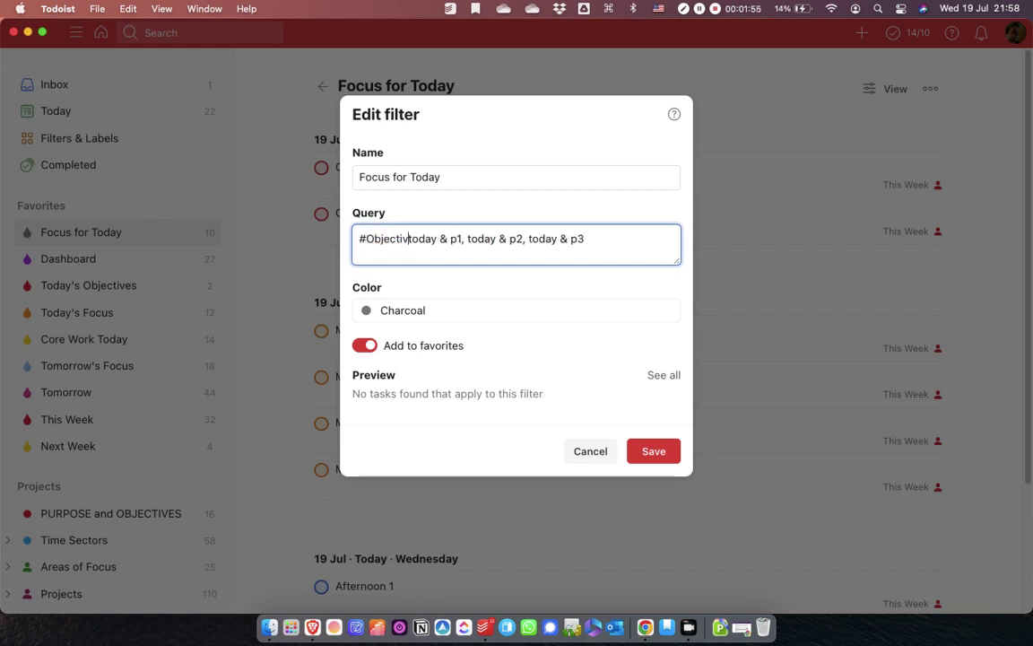
{"action": "type", "text": "e"}
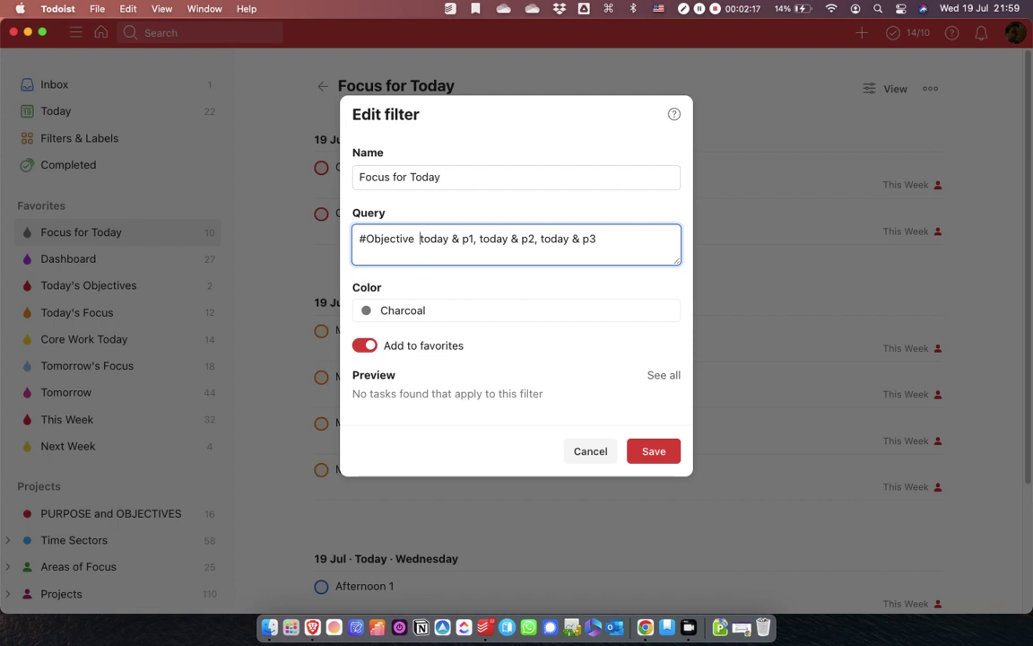
{"action": "type", "text": "|"}
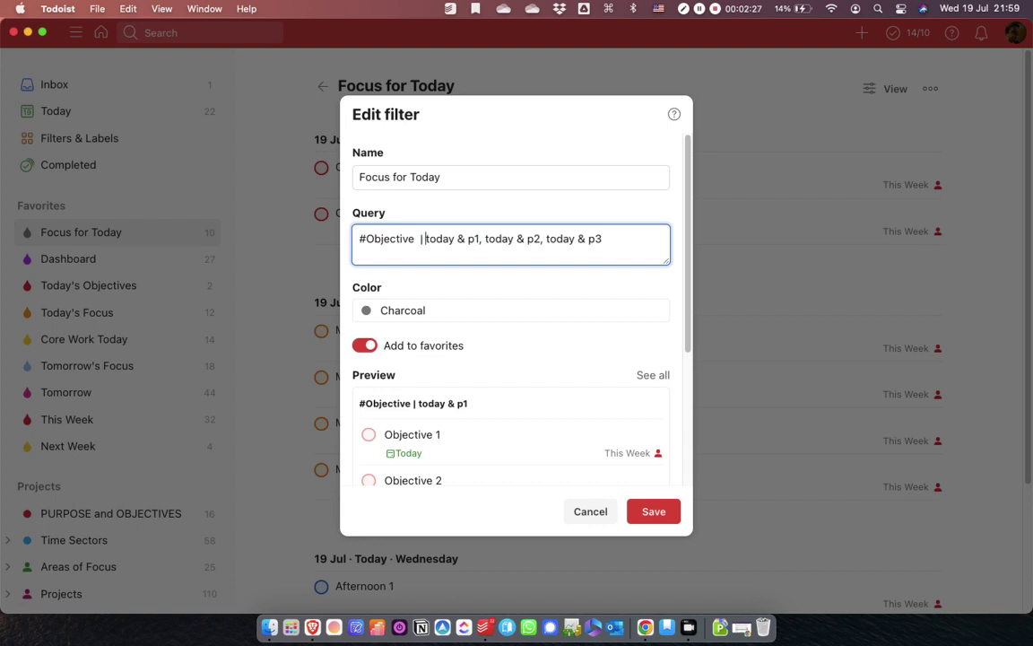
Wrap 'today & p1' in parentheses, space out the '|', and save the filter
{"action": "type", "text": "("}
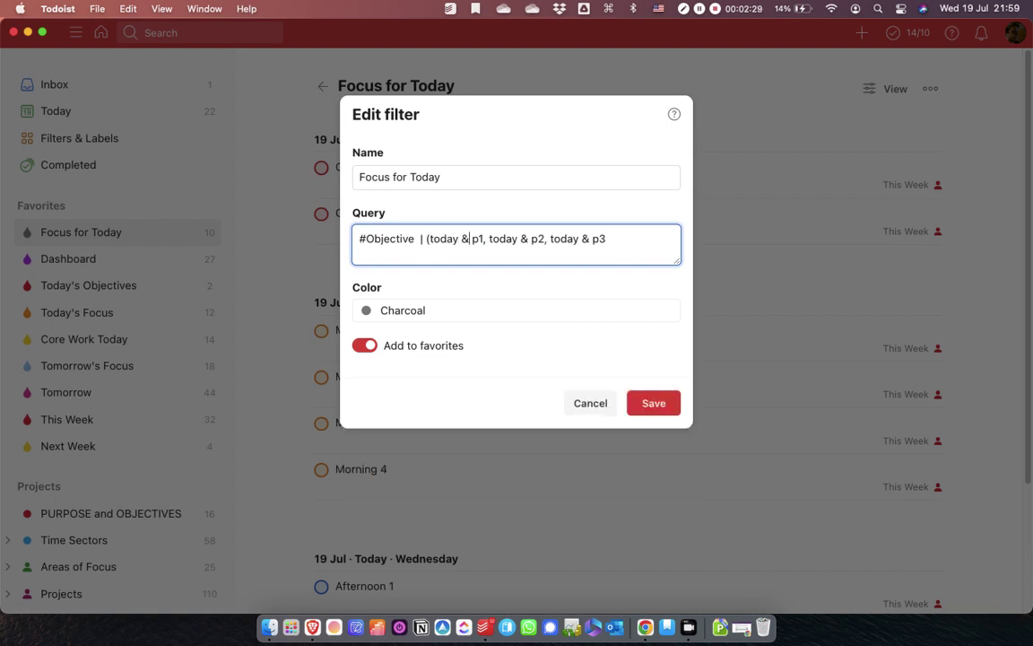
{"action": "type", "text": ")"}
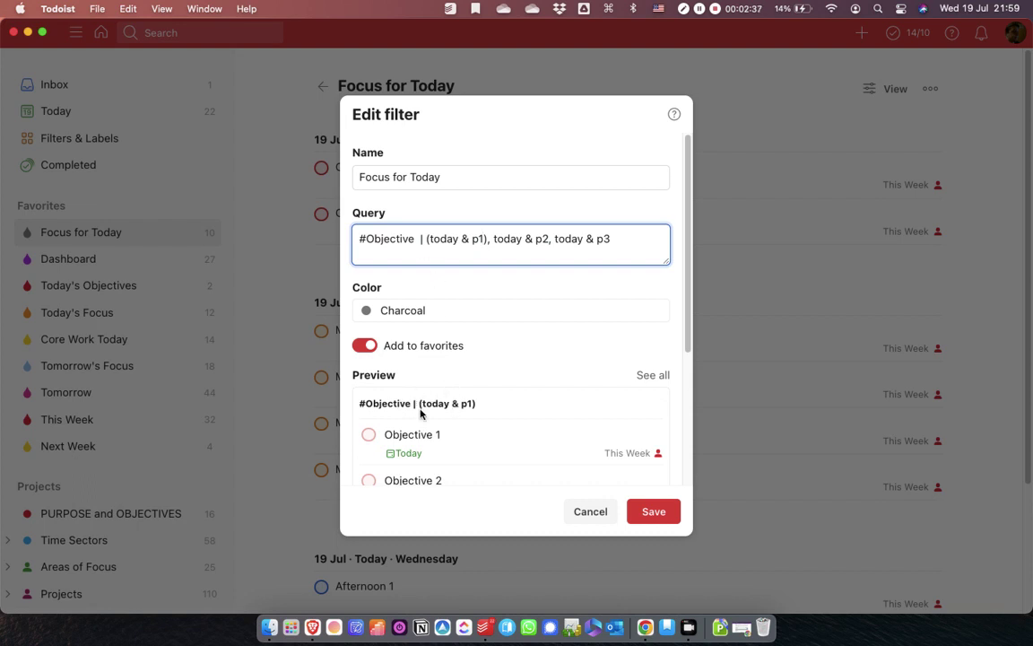
{"action": "left_click", "coordinate": [420, 256]}
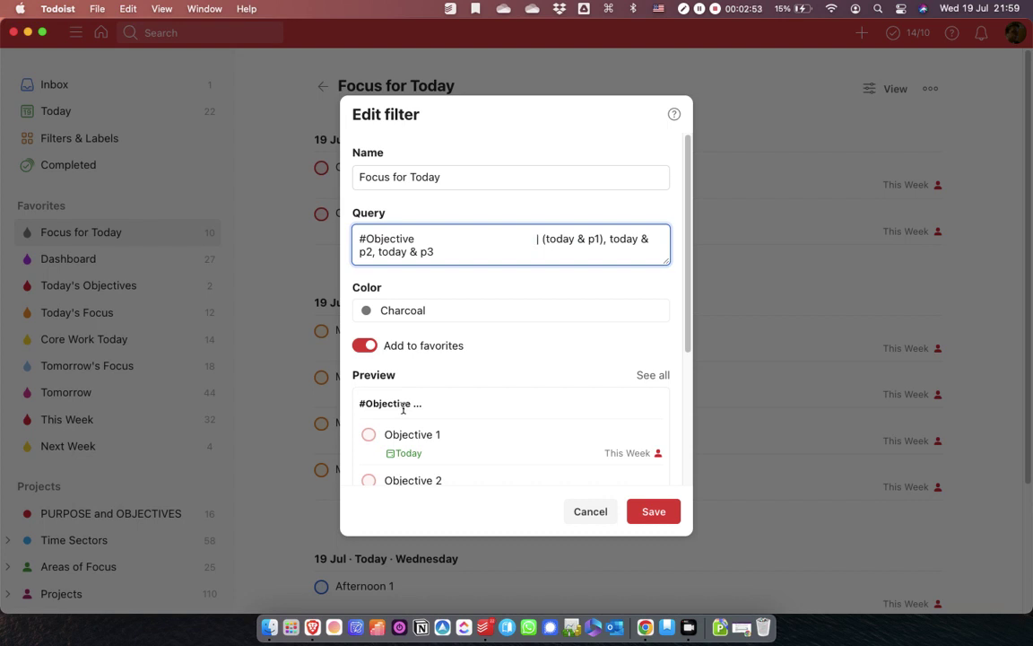
{"action": "left_click", "coordinate": [658, 513]}
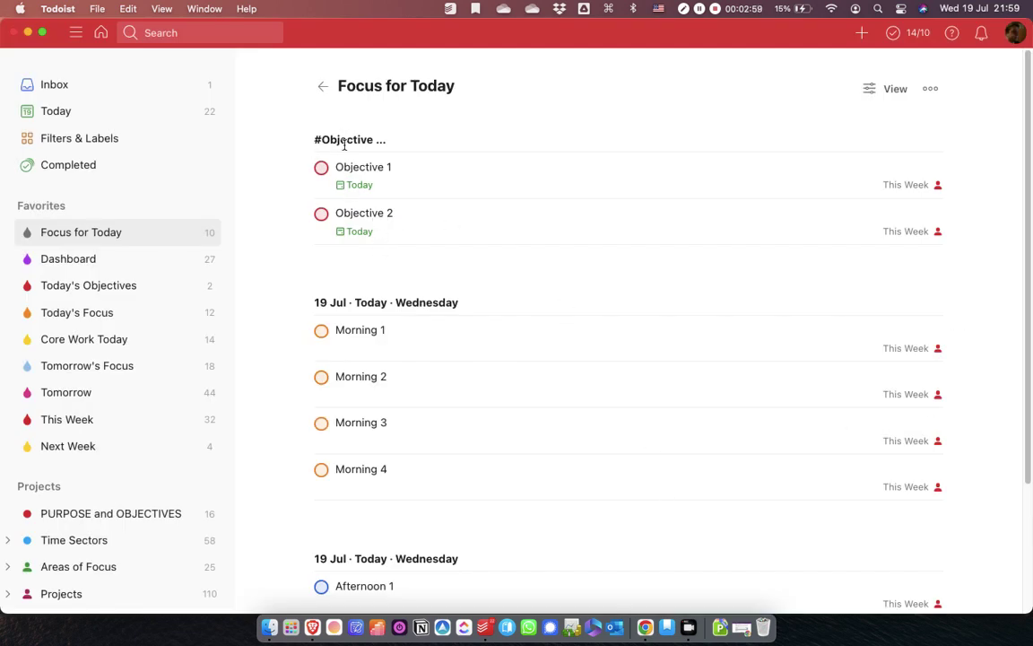
Reopen the filter editor, change the first group to #Objectives, and select its '#Objectives |' prefix
{"action": "left_click", "coordinate": [931, 89]}
{"action": "left_click", "coordinate": [902, 125]}
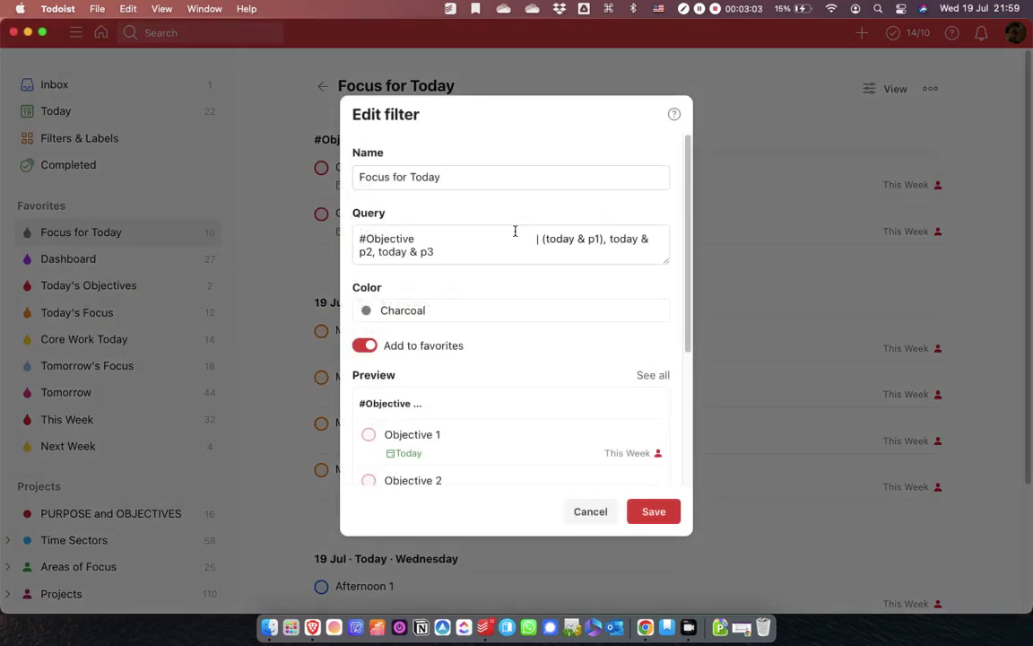
{"action": "left_click", "coordinate": [415, 238]}
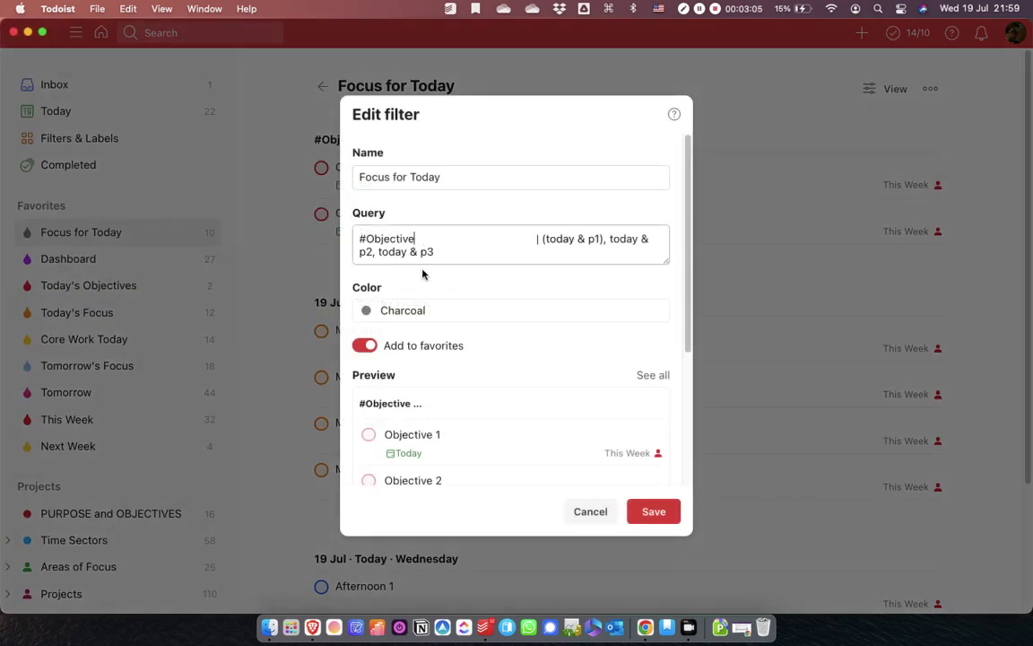
{"action": "type", "text": "s"}
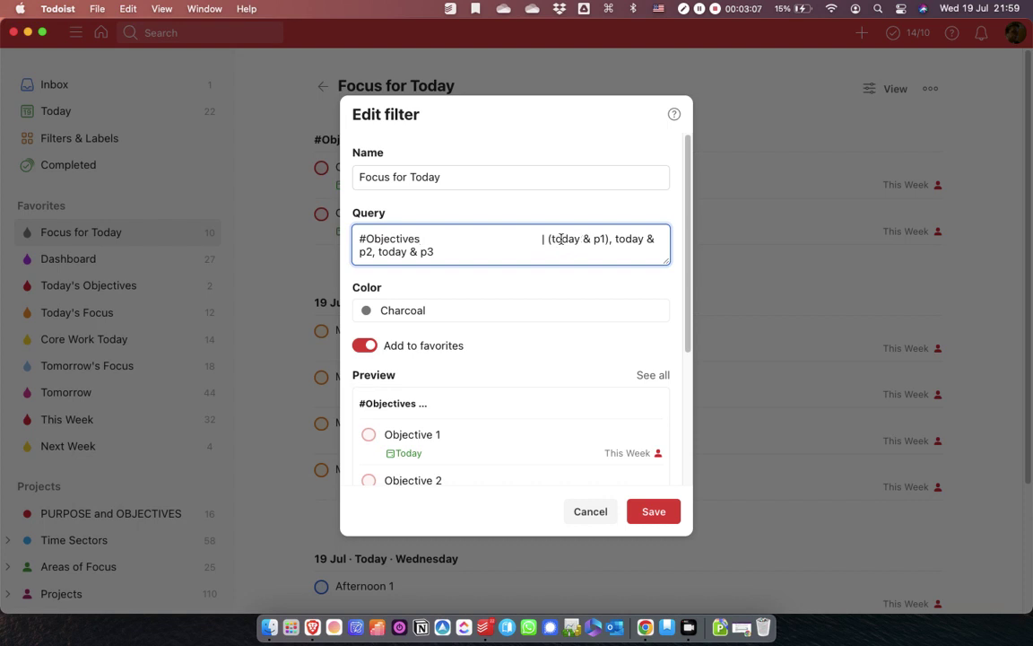
{"action": "left_click_drag", "start_coordinate": [546, 239], "coordinate": [294, 263]}
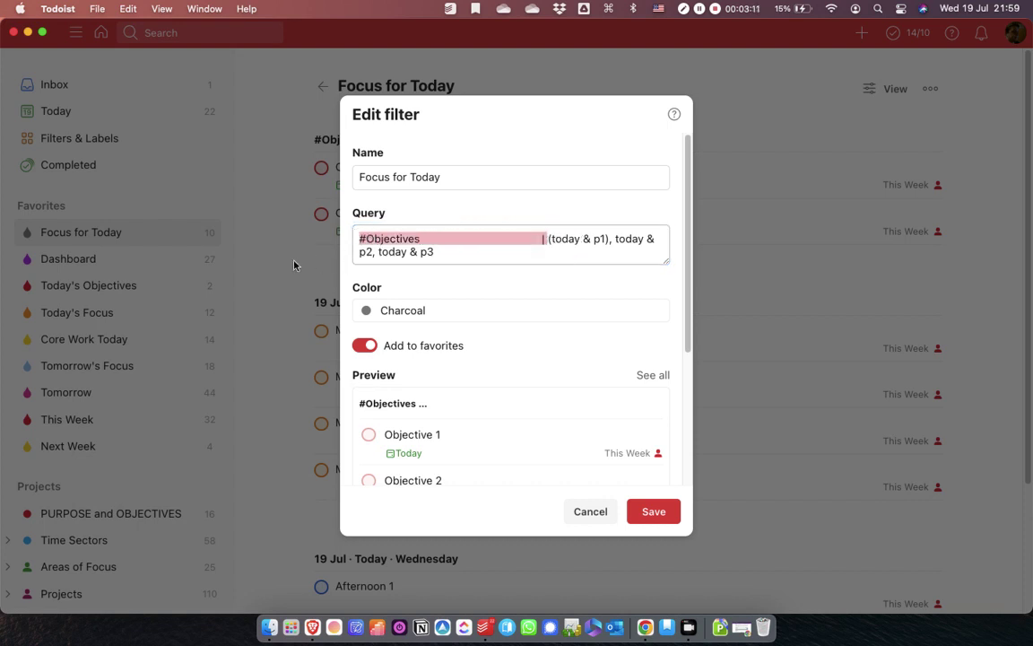
Add a second query line reading '#Morning | (today & p2)'
{"action": "left_click", "coordinate": [616, 238]}
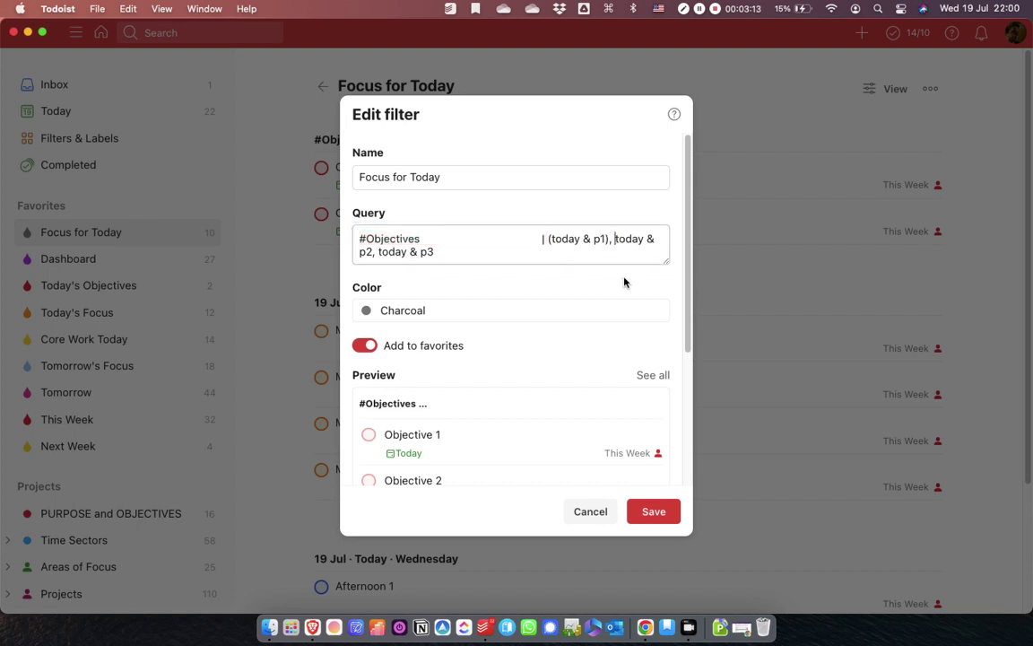
{"action": "key", "text": "Return"}
{"action": "key", "text": "super+v"}
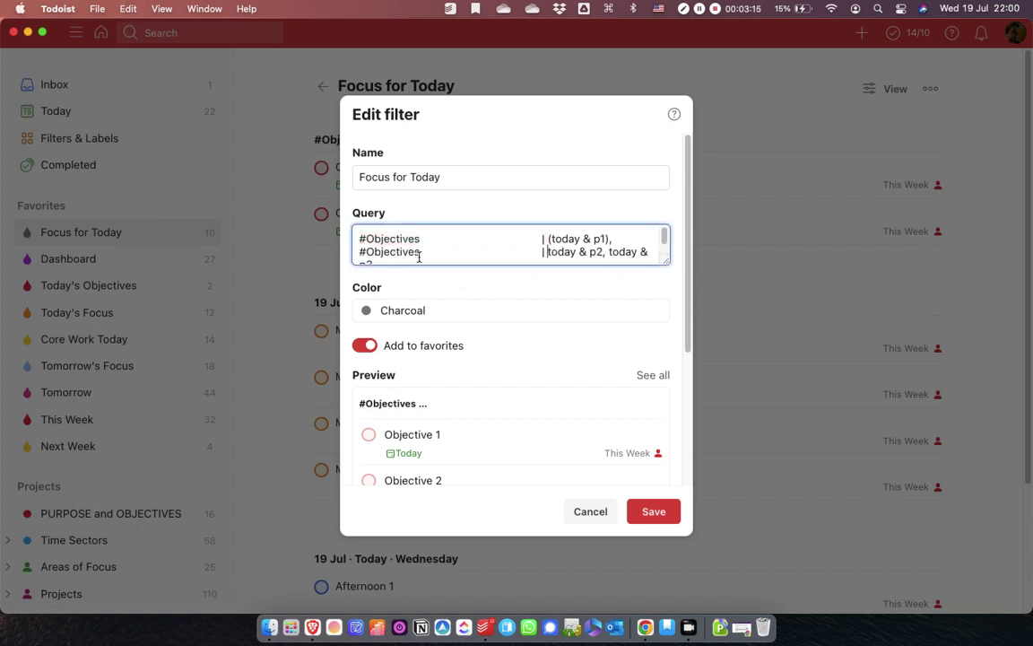
{"action": "left_click_drag", "start_coordinate": [417, 254], "coordinate": [377, 240]}
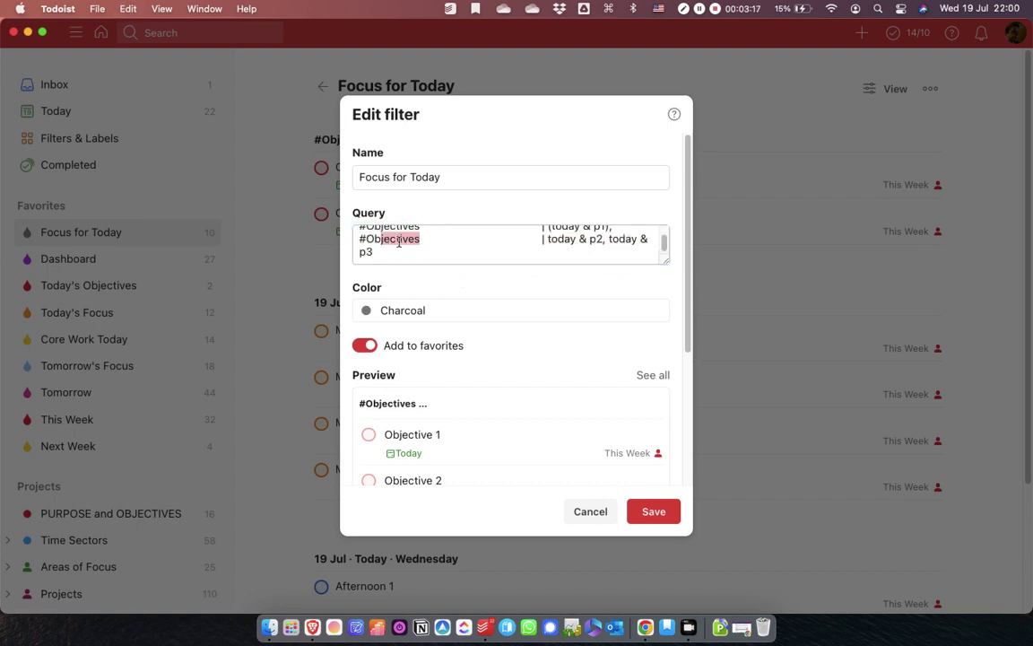
{"action": "left_click", "coordinate": [431, 249]}
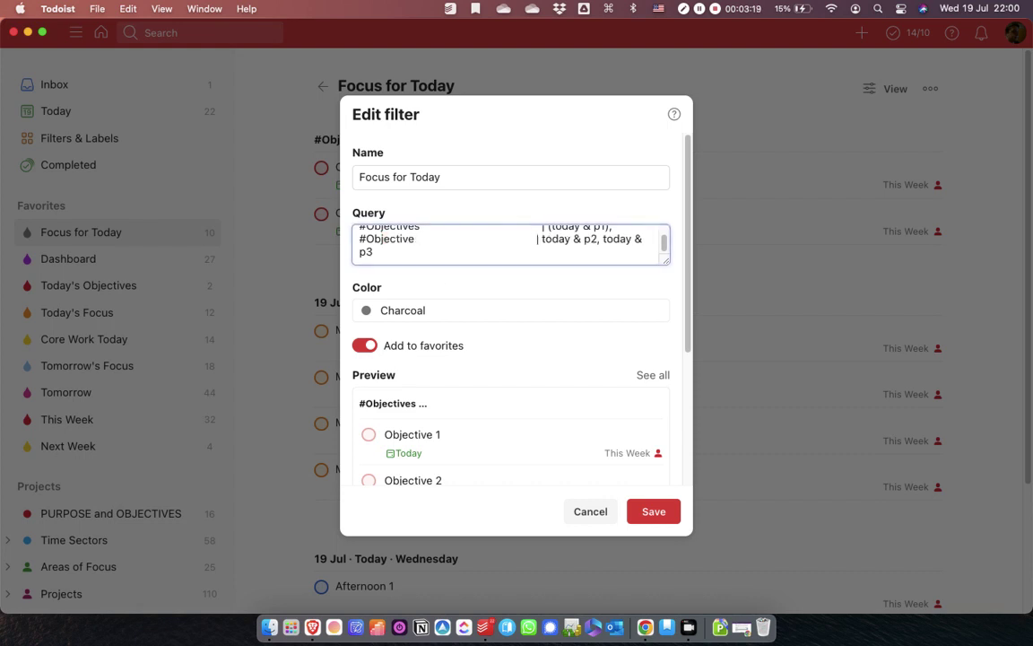
{"action": "key", "text": "BackSpace"}
{"action": "key", "text": "BackSpace"}
{"action": "key", "text": "BackSpace"}
{"action": "key", "text": "BackSpace"}
{"action": "key", "text": "BackSpace"}
{"action": "key", "text": "BackSpace"}
{"action": "key", "text": "BackSpace"}
{"action": "key", "text": "BackSpace"}
{"action": "key", "text": "BackSpace"}
{"action": "key", "text": "BackSpace"}
{"action": "key", "text": "BackSpace"}
{"action": "key", "text": "BackSpace"}
{"action": "key", "text": "BackSpace"}
{"action": "key", "text": "BackSpace"}
{"action": "key", "text": "BackSpace"}
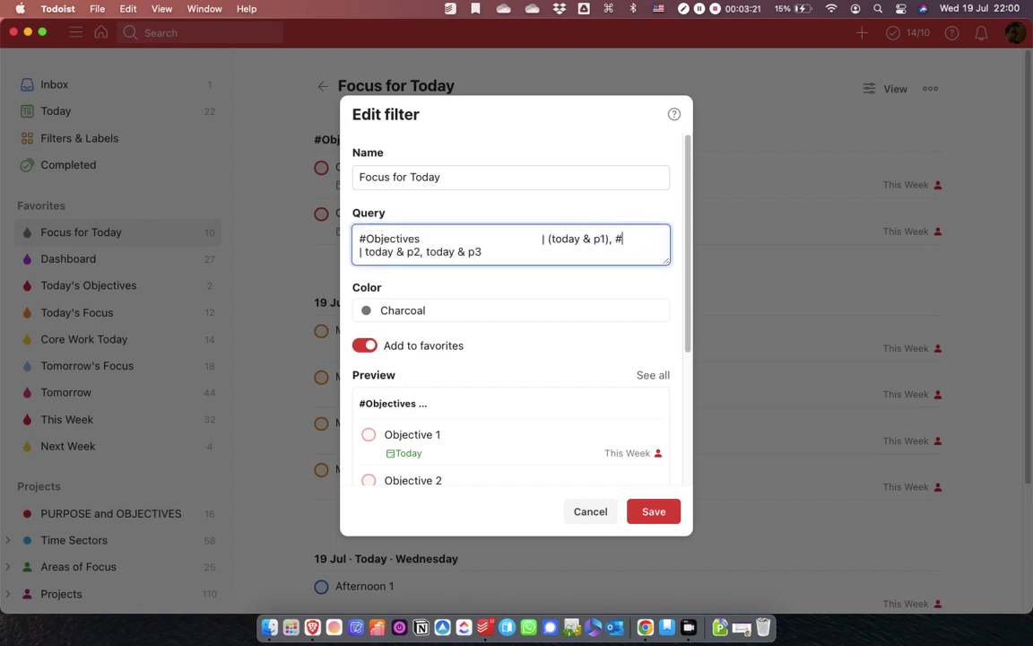
{"action": "type", "text": "Morning"}
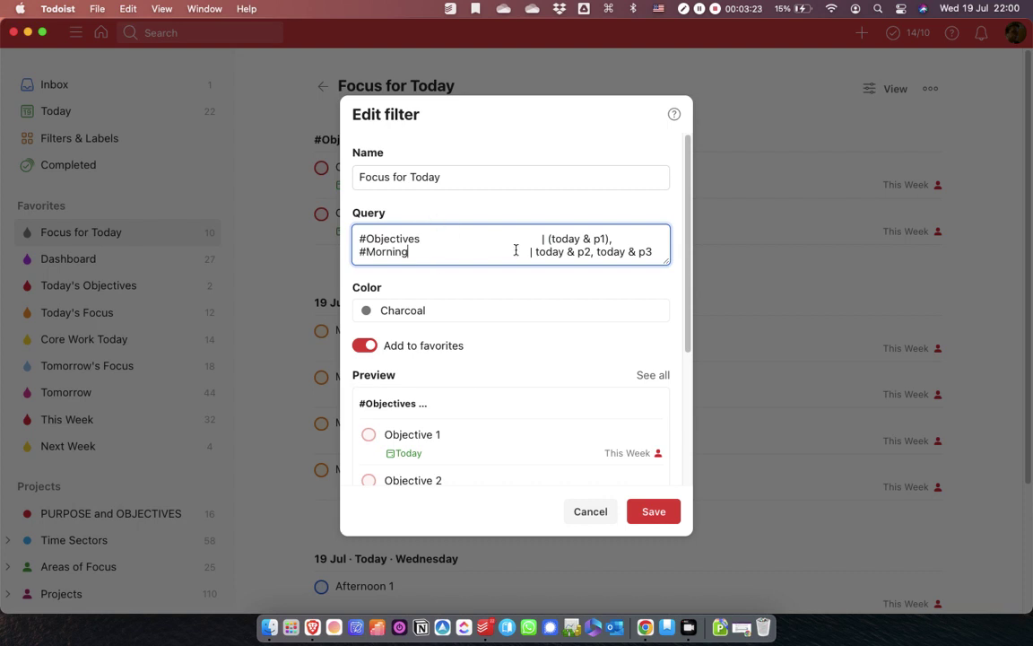
{"action": "left_click", "coordinate": [544, 290]}
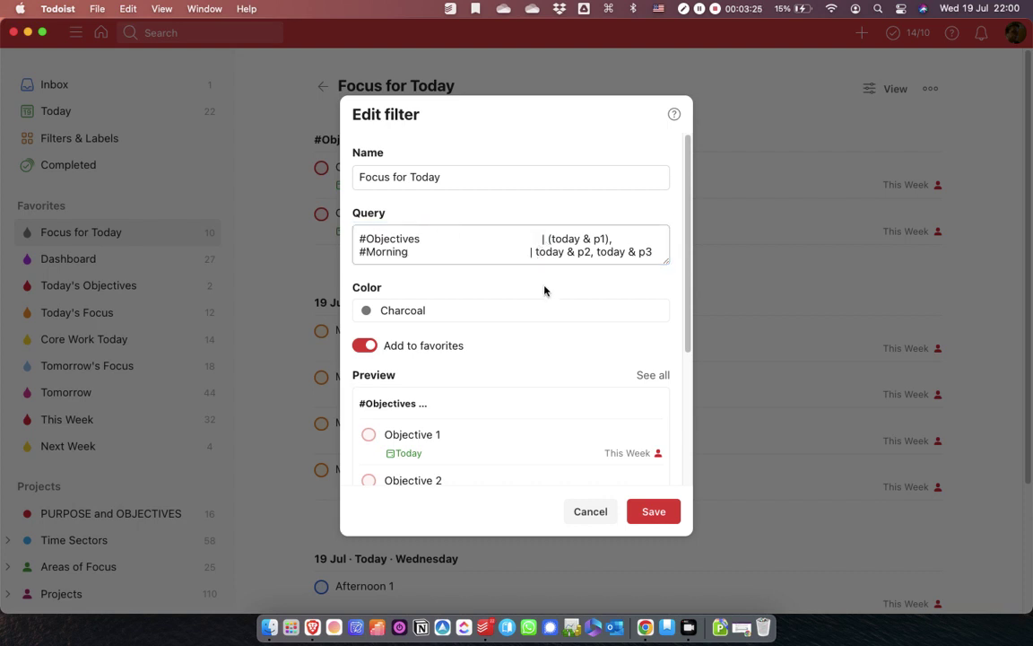
{"action": "left_click", "coordinate": [536, 252]}
{"action": "type", "text": "("}
{"action": "key", "text": "Right"}
{"action": "key", "text": "Right"}
{"action": "key", "text": "Right"}
{"action": "key", "text": "Right"}
{"action": "key", "text": "Right"}
{"action": "key", "text": "Right"}
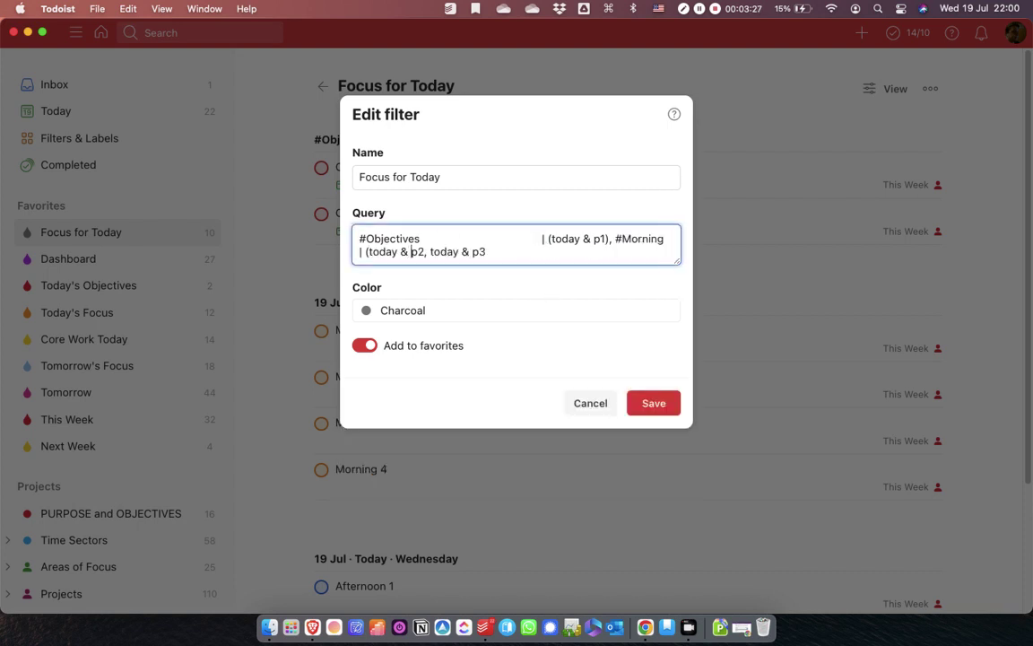
{"action": "type", "text": ")"}
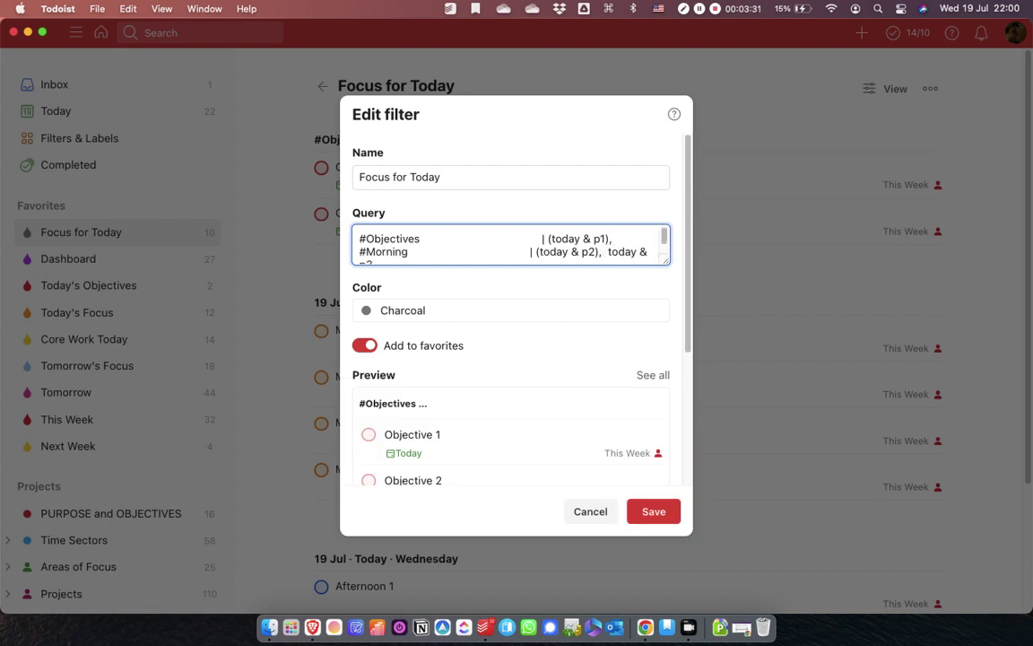
Paste a third query line and rename its group to #Afternoon
{"action": "key", "text": "cmd+v"}
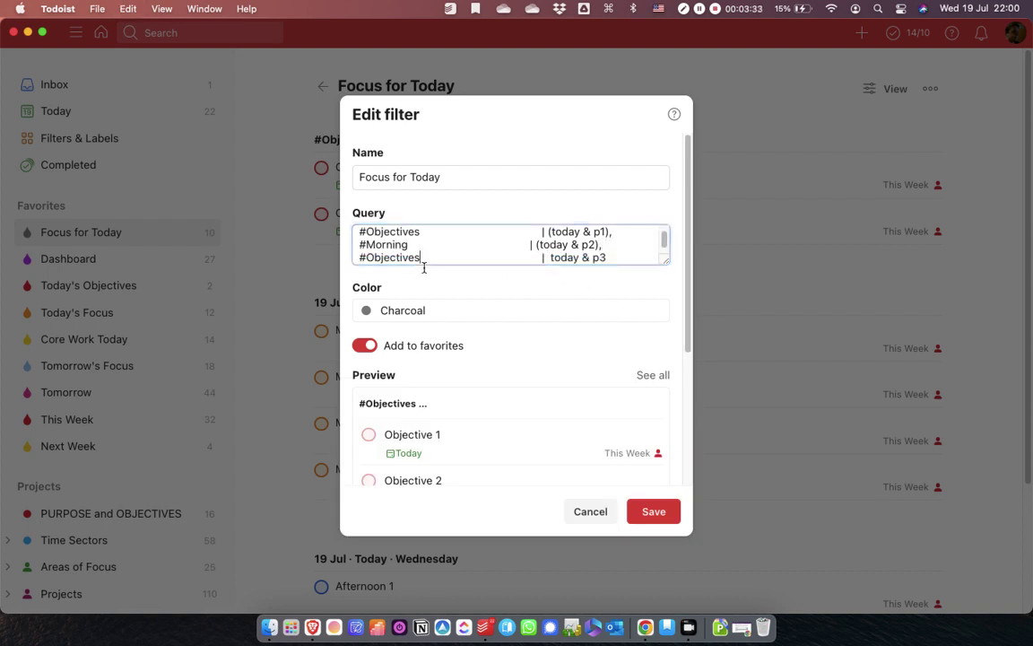
{"action": "key", "text": "BackSpace"}
{"action": "key", "text": "BackSpace"}
{"action": "key", "text": "BackSpace"}
{"action": "key", "text": "BackSpace"}
{"action": "key", "text": "BackSpace"}
{"action": "key", "text": "BackSpace"}
{"action": "key", "text": "BackSpace"}
{"action": "key", "text": "BackSpace"}
{"action": "key", "text": "BackSpace"}
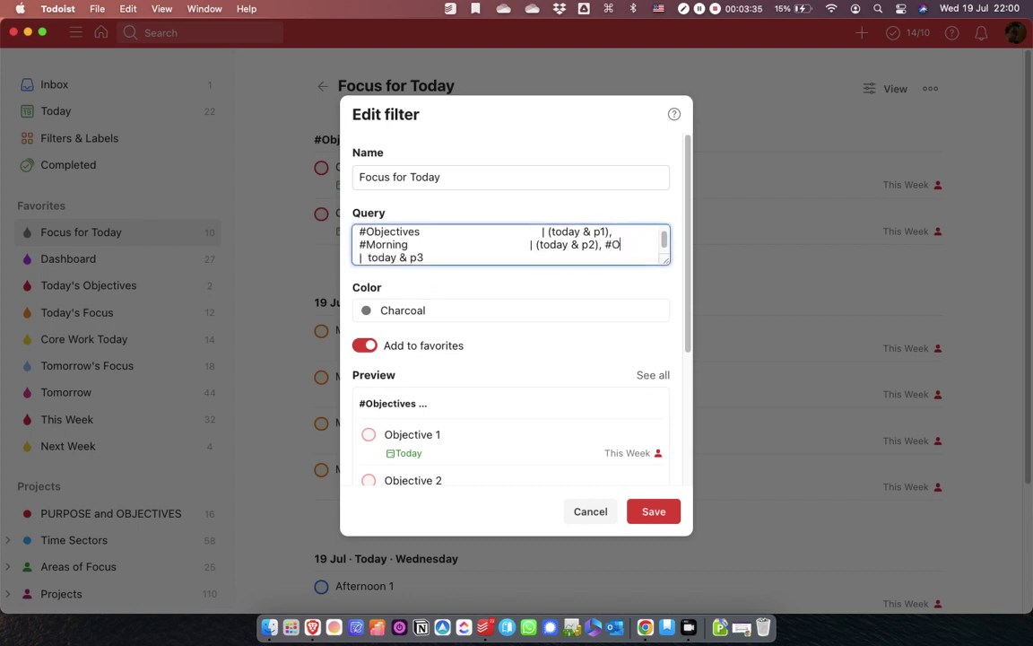
{"action": "key", "text": "BackSpace"}
{"action": "type", "text": "Afternoon"}
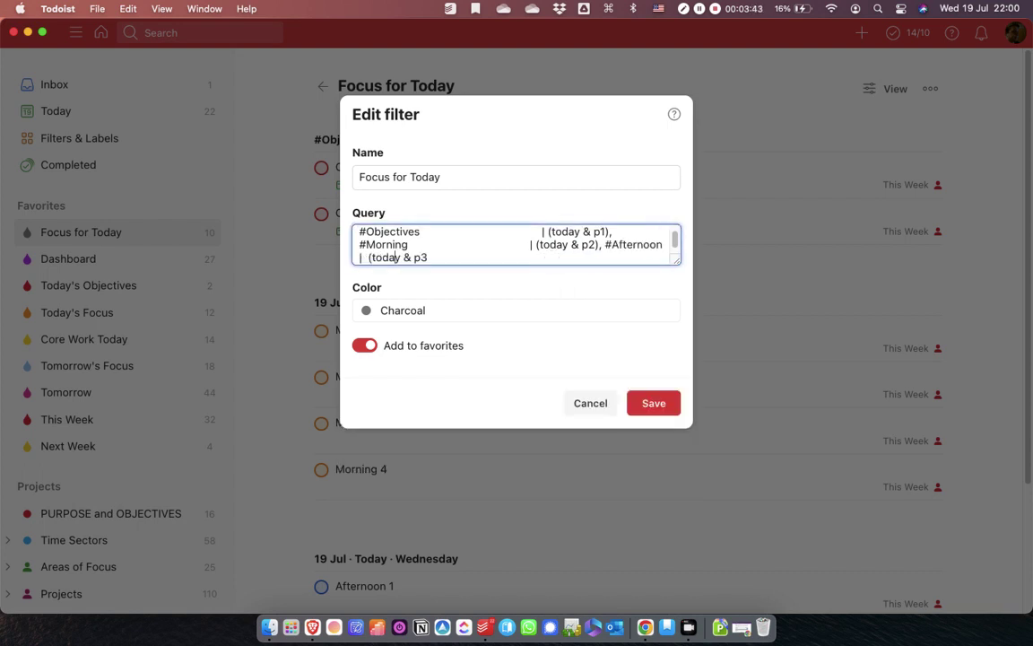
Close the parentheses around 'today & p3', save, and review the #Objectives, #Morning and #Afternoon groups
{"action": "type", "text": ")"}
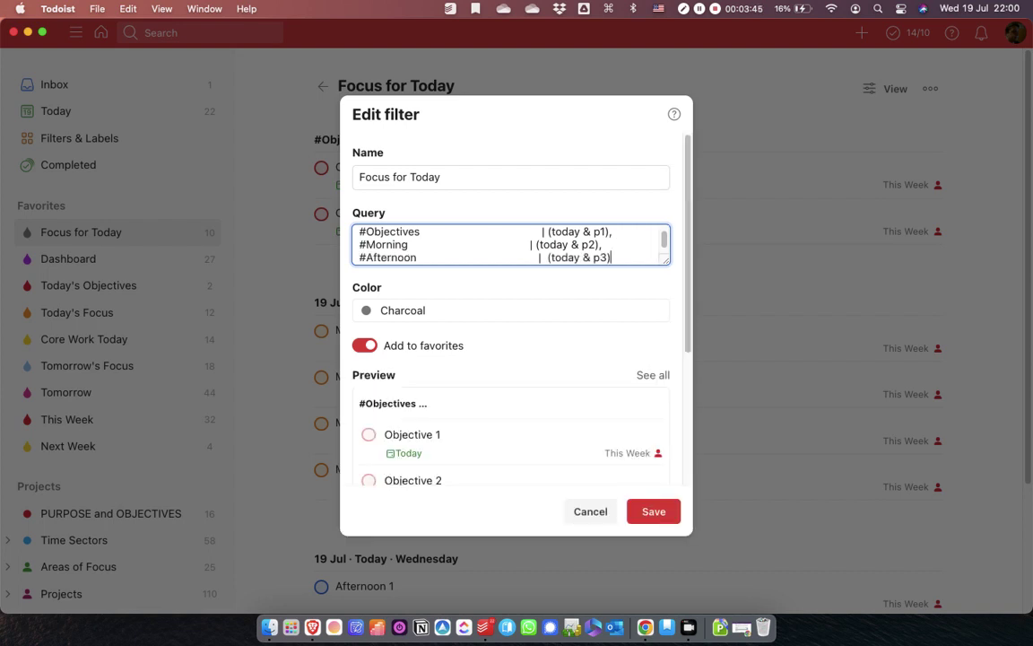
{"action": "left_click", "coordinate": [662, 509]}
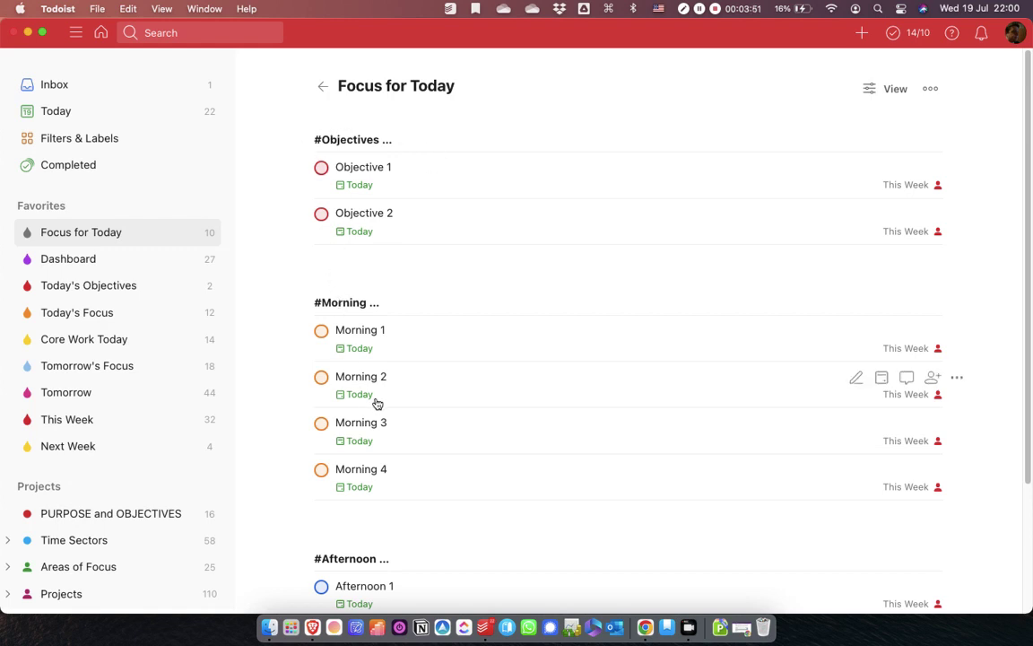
{"action": "scroll", "coordinate": [377, 430], "scroll_direction": "down", "scroll_amount": 3}
{"action": "scroll", "coordinate": [399, 421], "scroll_direction": "up", "scroll_amount": 4}
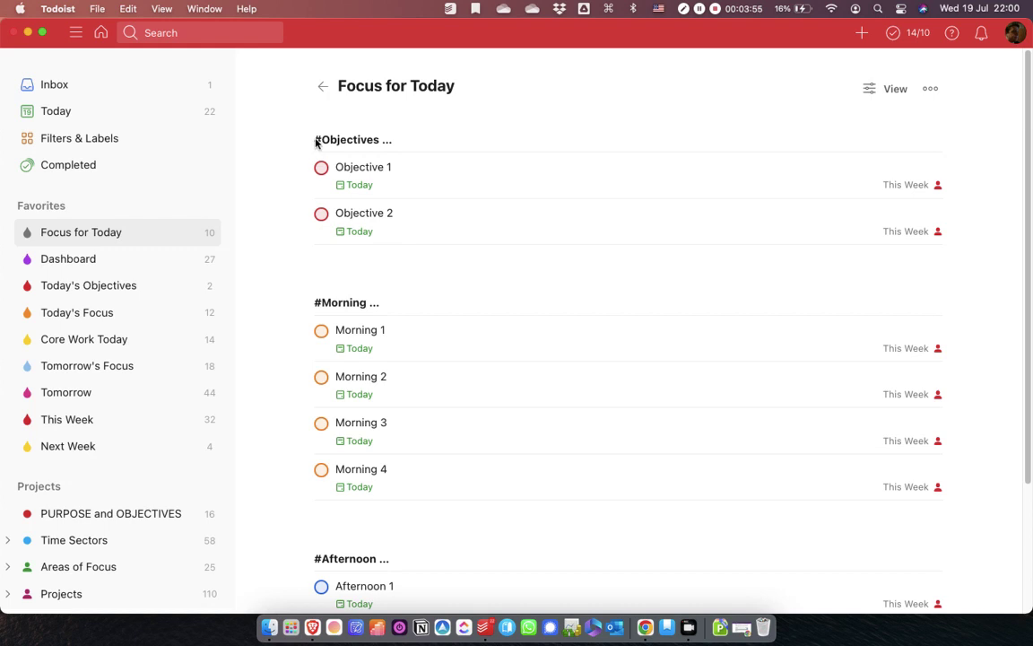
{"action": "scroll", "coordinate": [456, 432], "scroll_direction": "down", "scroll_amount": 4}
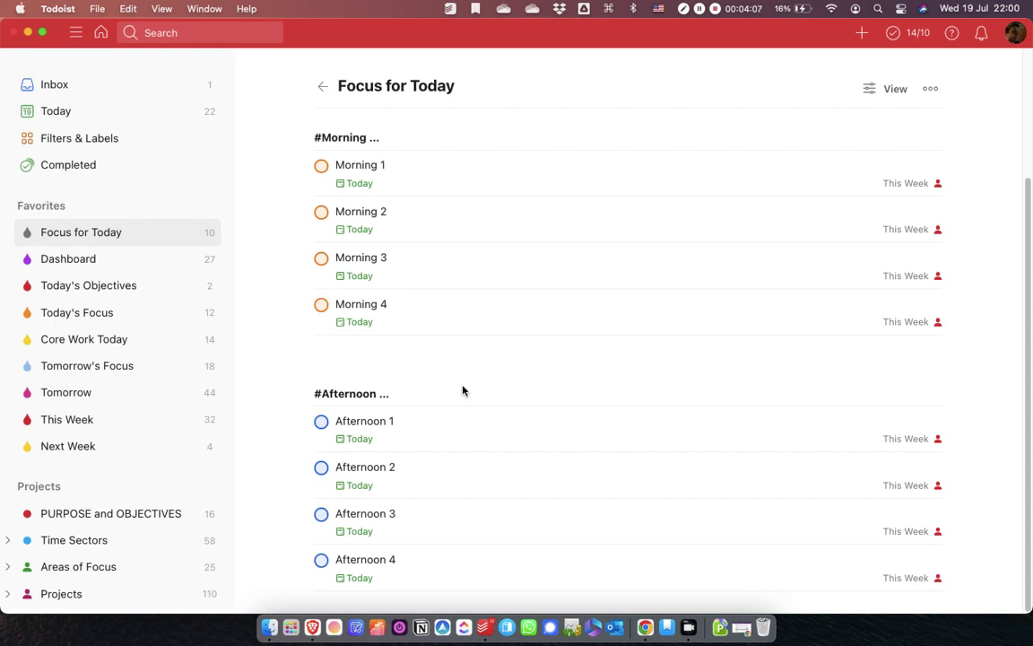
{"action": "mouse_move", "coordinate": [853, 242]}
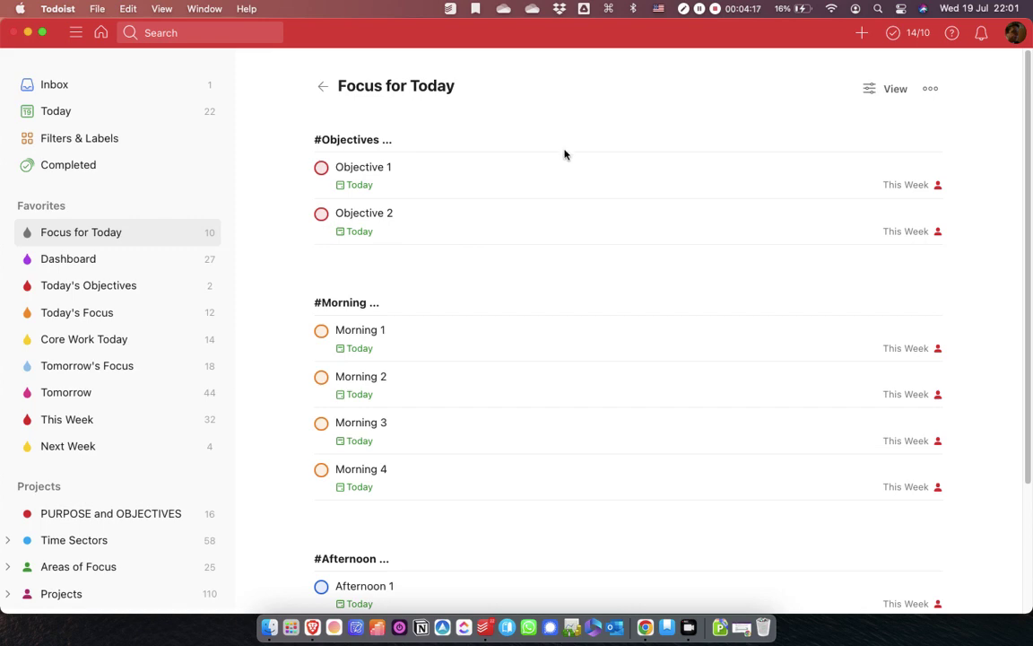
{"action": "left_click", "coordinate": [929, 88]}
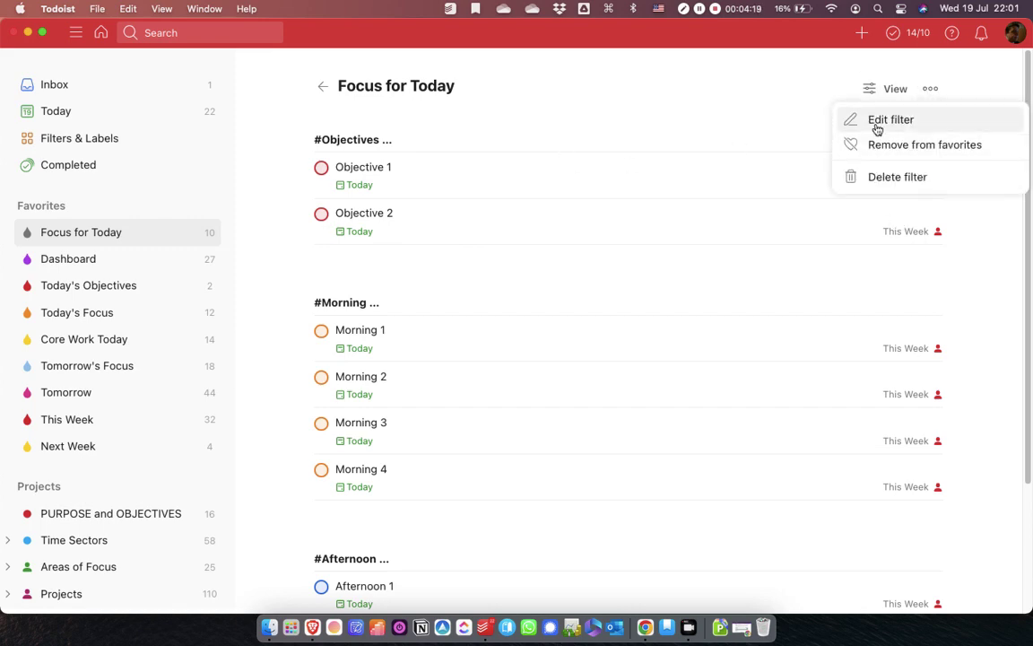
{"action": "left_click", "coordinate": [877, 125]}
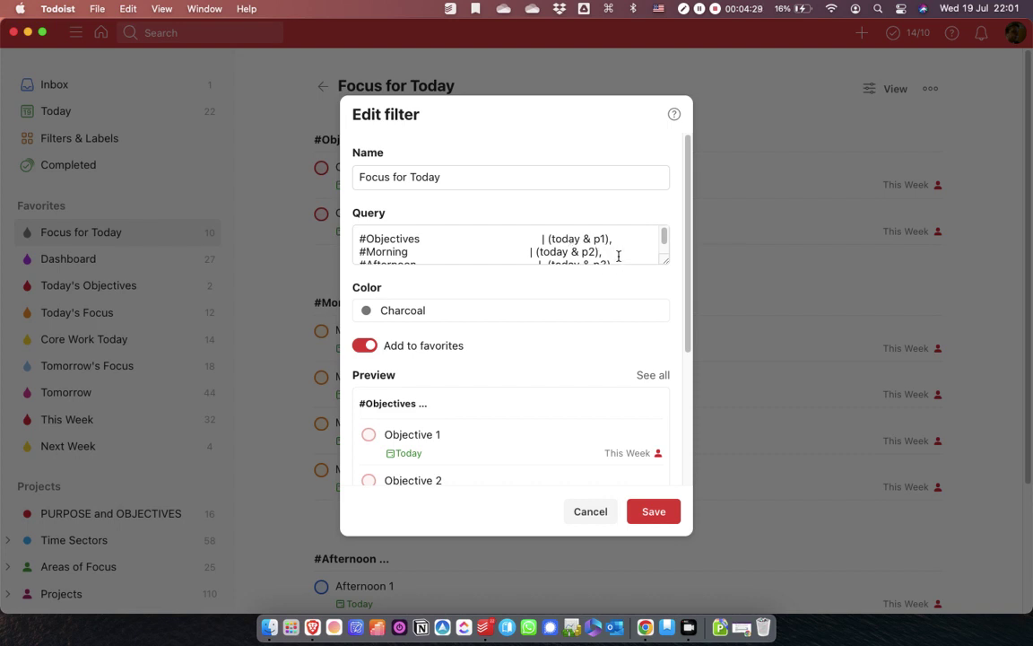
{"action": "left_click", "coordinate": [654, 513]}
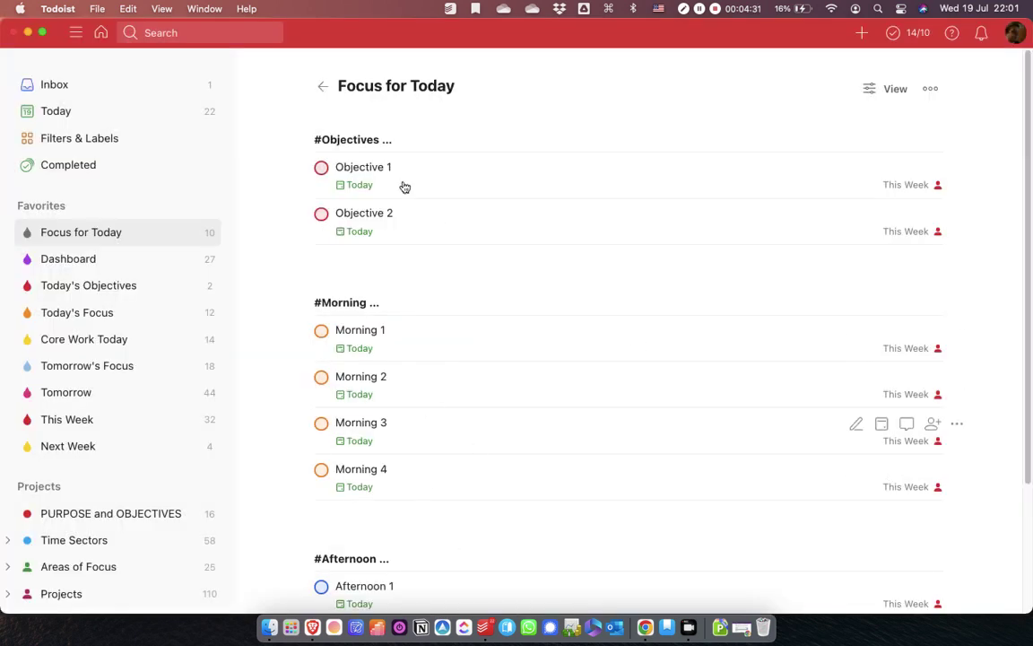
{"action": "left_click", "coordinate": [895, 89]}
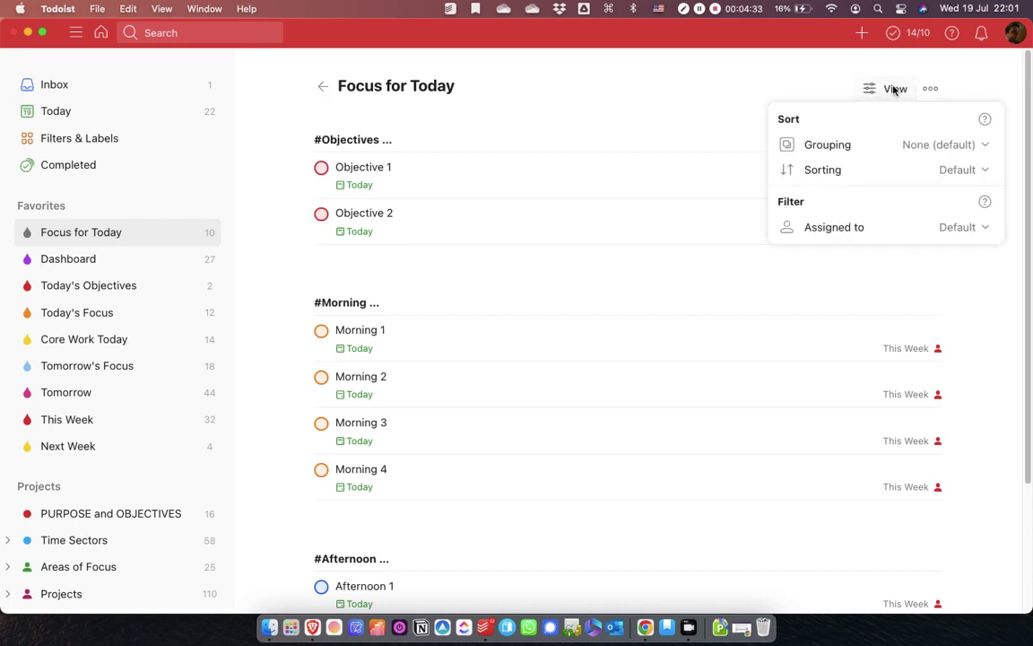
{"action": "left_click", "coordinate": [933, 143]}
{"action": "left_click", "coordinate": [893, 244]}
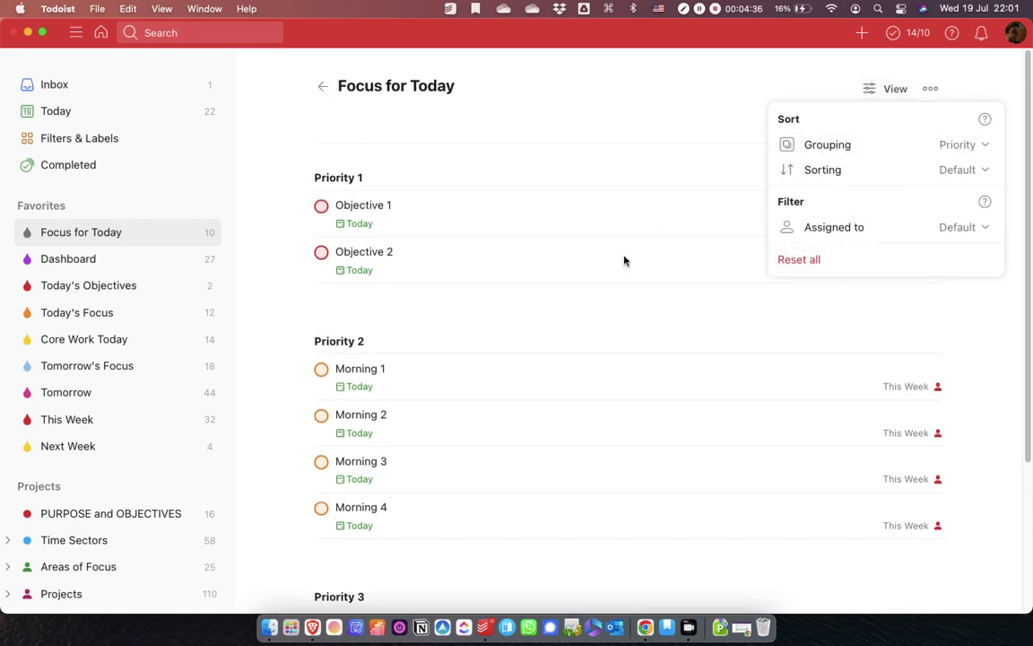
{"action": "left_click", "coordinate": [916, 144]}
{"action": "left_click", "coordinate": [922, 271]}
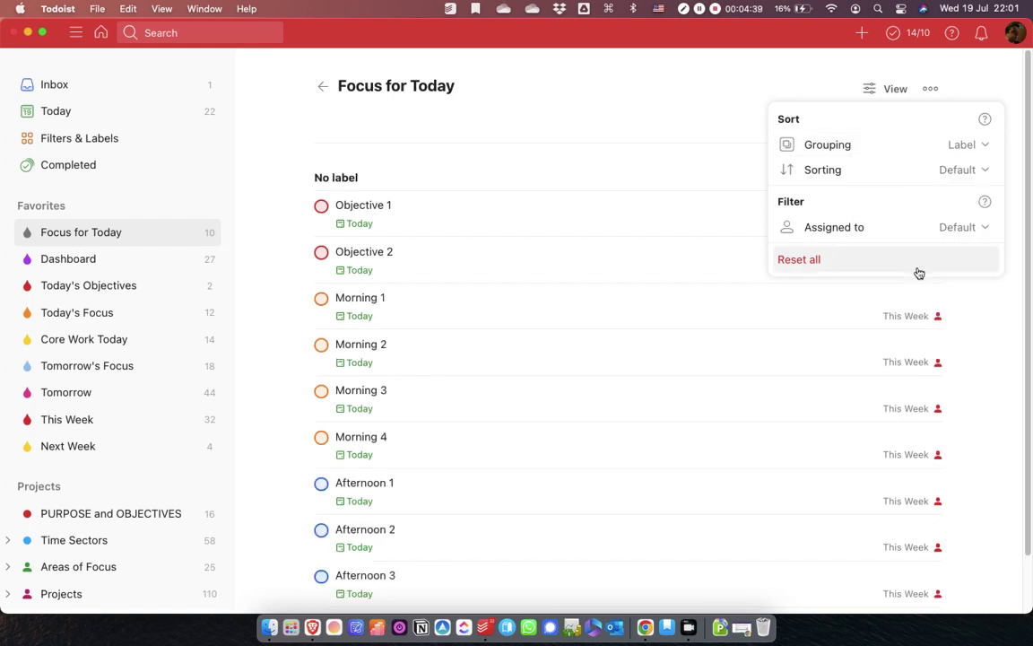
{"action": "left_click", "coordinate": [961, 146]}
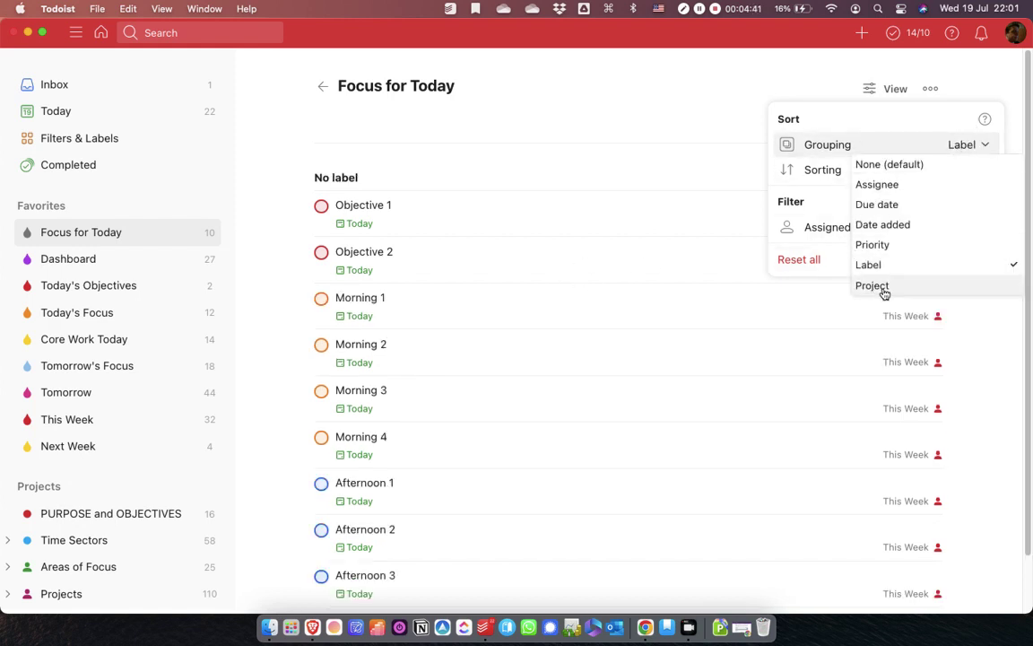
{"action": "left_click", "coordinate": [893, 165]}
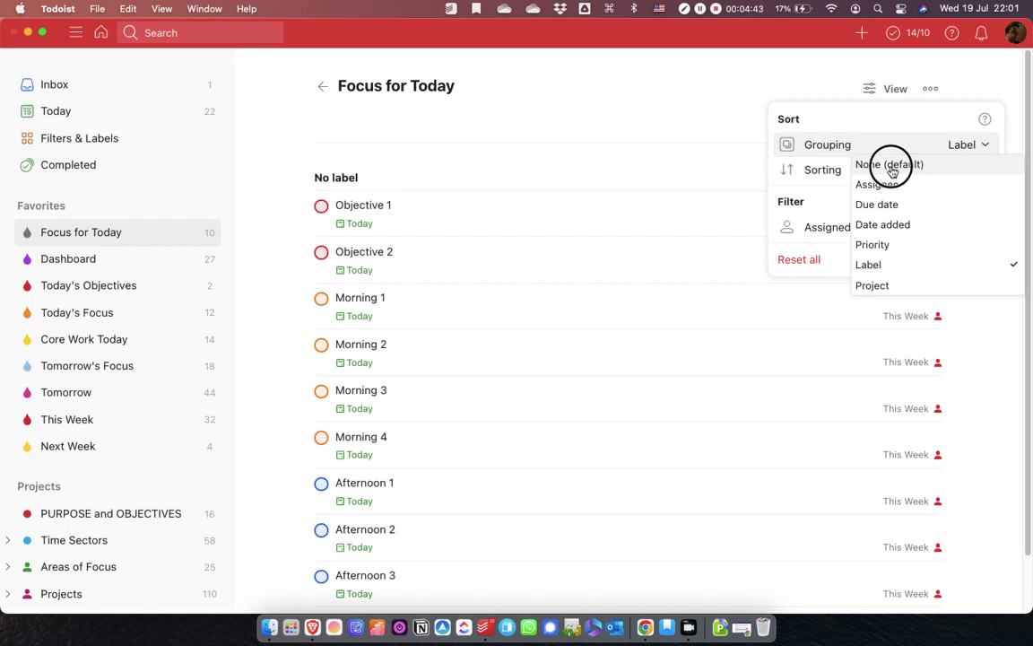
{"action": "left_click", "coordinate": [632, 223]}
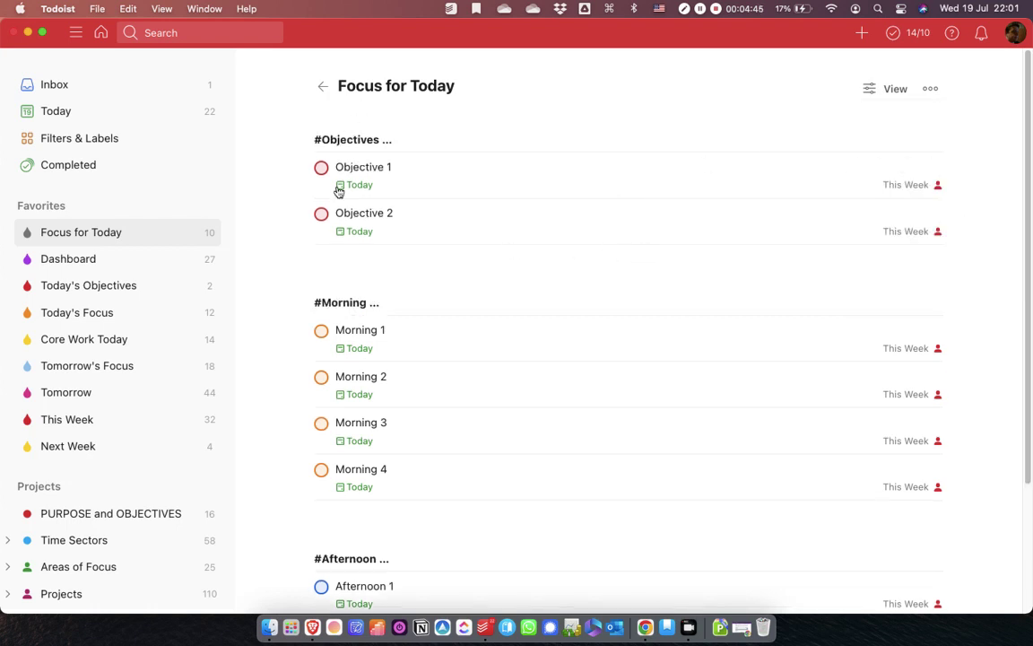